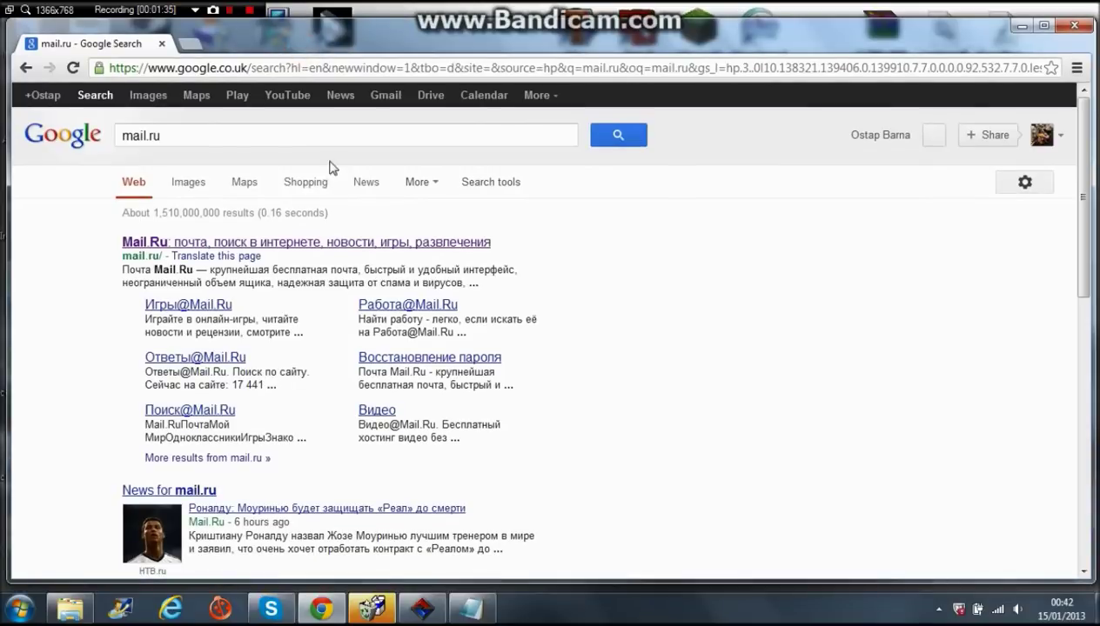
- Bring up the Google results for mail.ru with the Mail.Ru site listed first
left_click_drag(160, 256, 121, 256)
- Open the Mail.Ru homepage from the first result and clear the saved login name
left_click(178, 247)
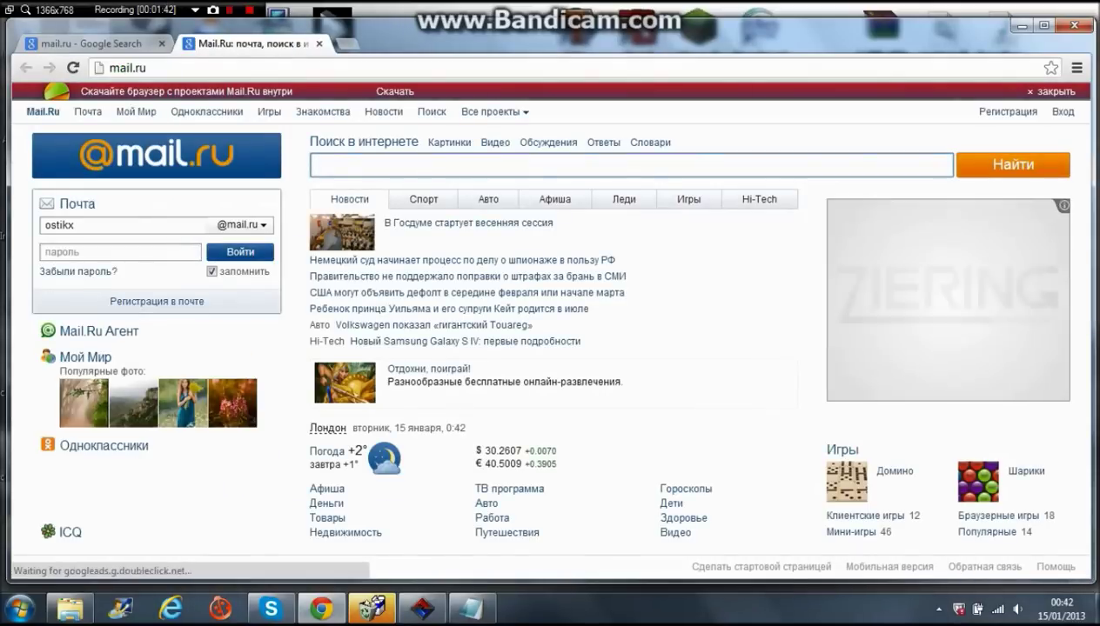
double_click(98, 226)
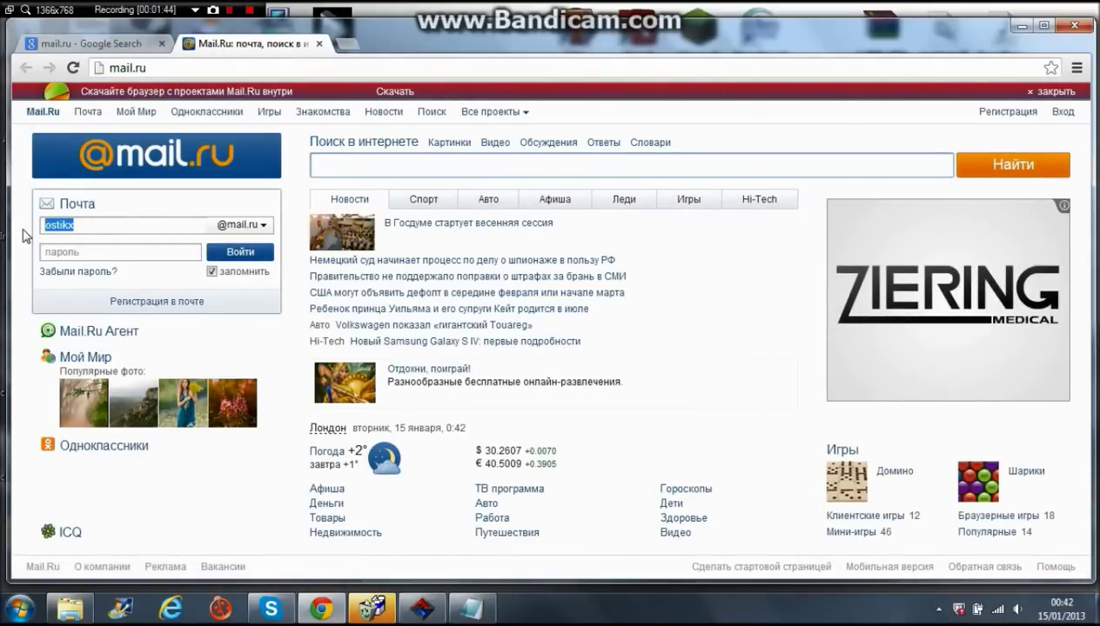
key("BackSpace")
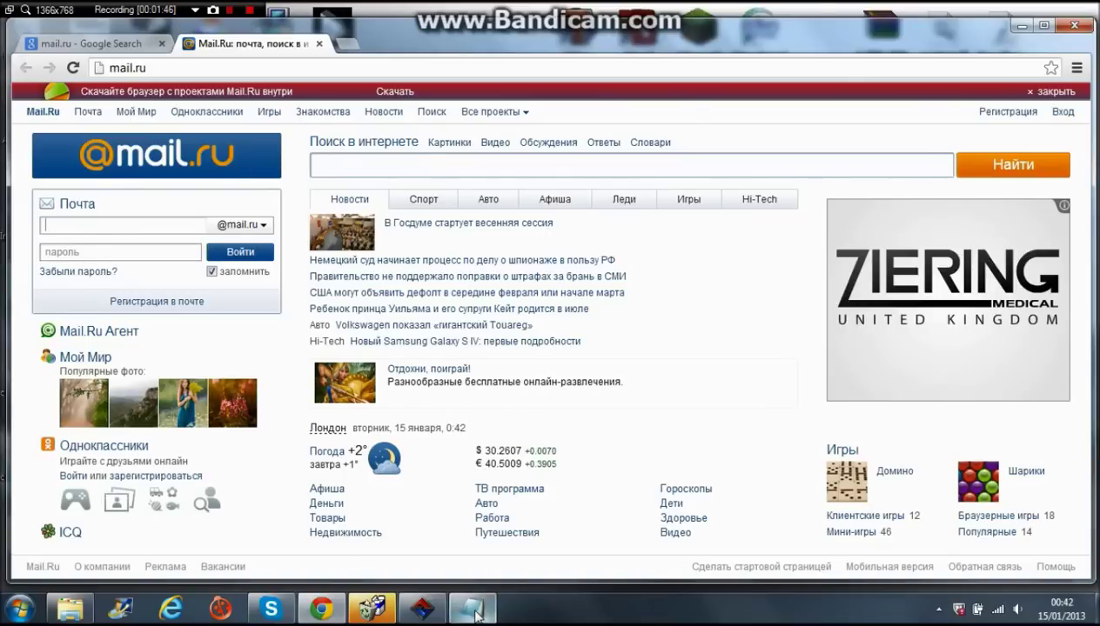
left_click(471, 607)
- Replace the old note with 'then', 'on the corner right side', 'click register'
key("BackSpace")
key("BackSpace")
key("BackSpace")
key("BackSpace")
key("BackSpace")
key("BackSpace")
key("BackSpace")
key("BackSpace")
key("BackSpace")
key("BackSpace")
key("BackSpace")
key("BackSpace")
key("BackSpace")
key("BackSpace")
key("BackSpace")
key("BackSpace")
key("BackSpace")
key("BackSpace")
key("BackSpace")
key("BackSpace")
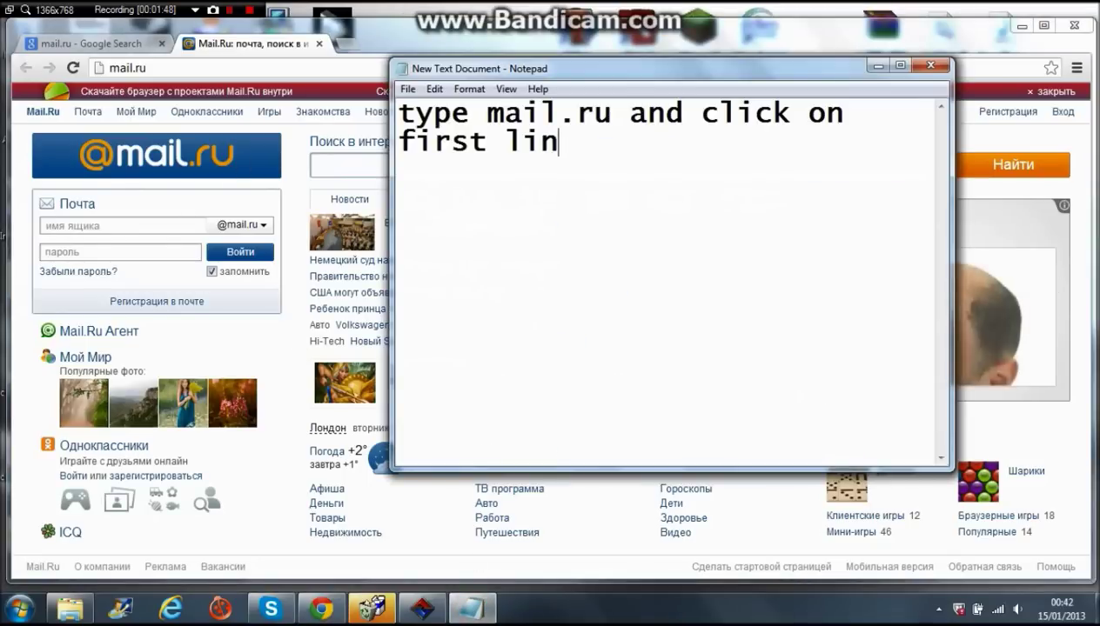
key("BackSpace")
key("BackSpace")
key("BackSpace")
key("BackSpace")
key("BackSpace")
key("BackSpace")
key("BackSpace")
key("BackSpace")
key("BackSpace")
key("BackSpace")
key("BackSpace")
key("BackSpace")
key("BackSpace")
type("then")
key("Return")
type("on the co")
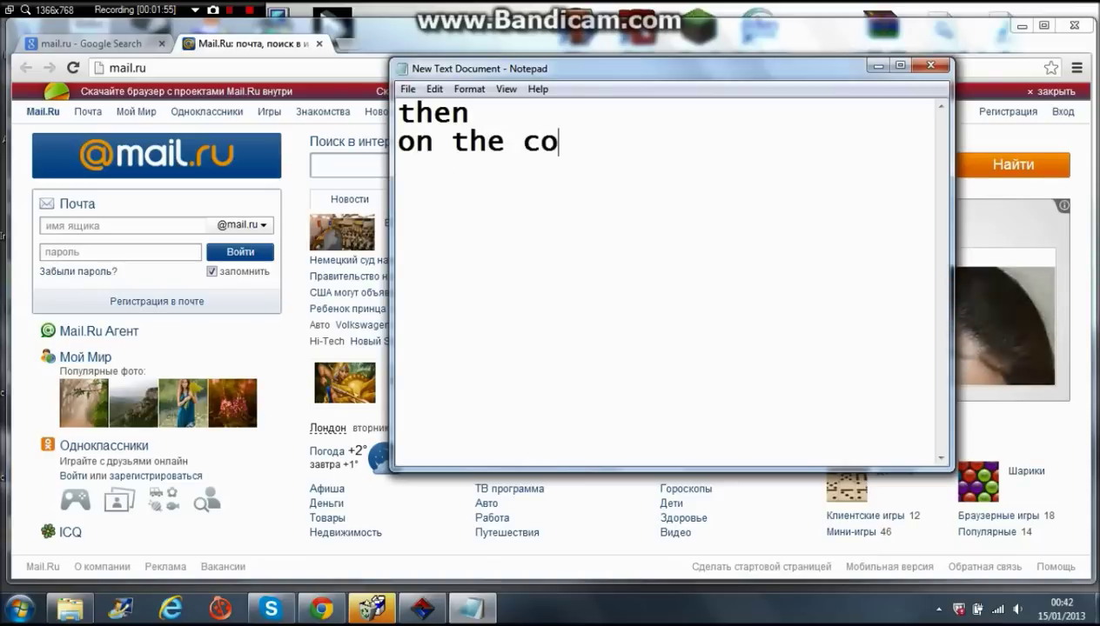
type("rner right side")
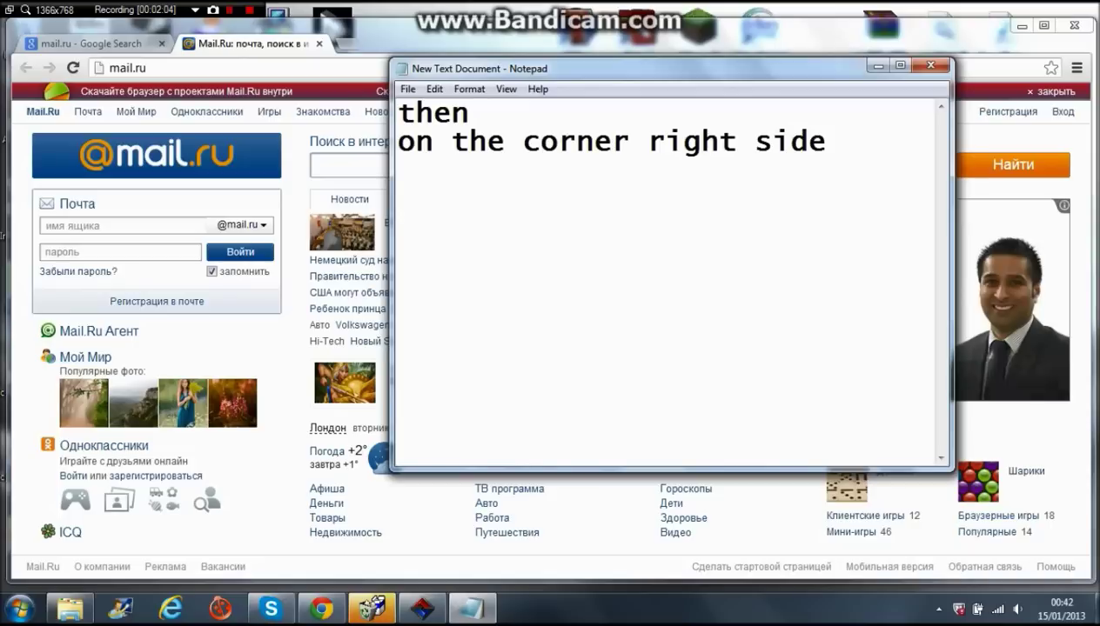
type("click")
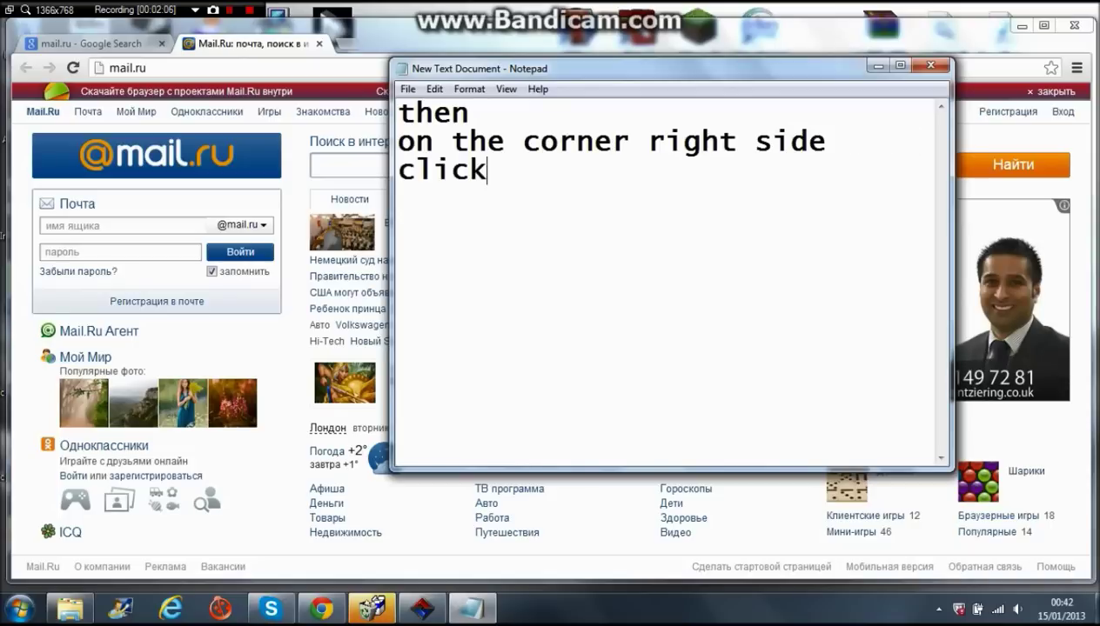
type(" register")
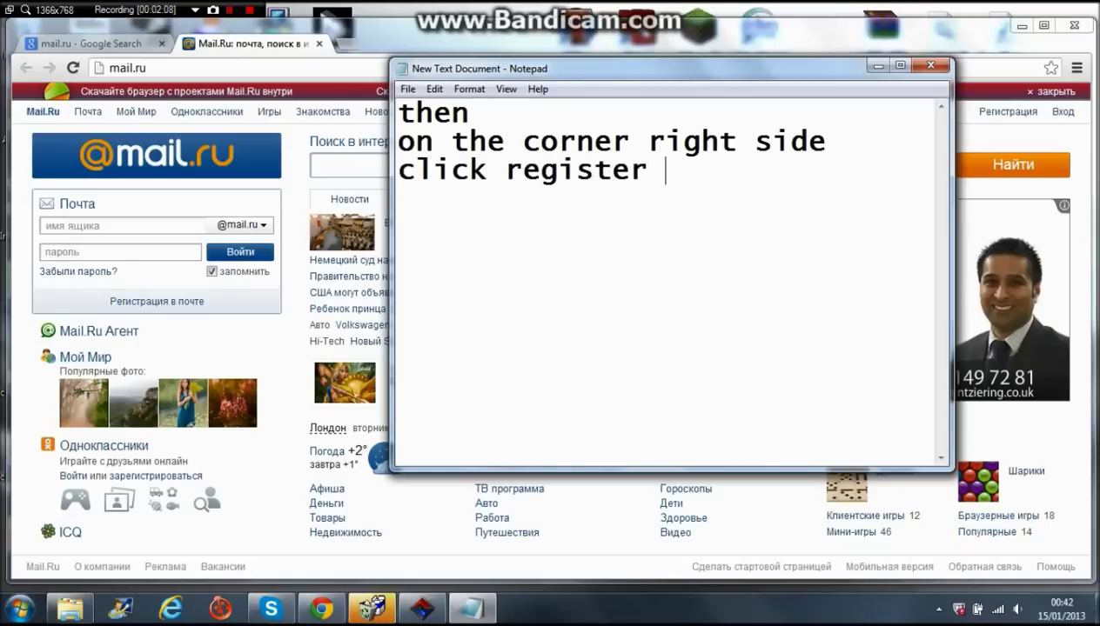
- Maximize the browser and open Mail.Ru's Регистрация form for a new mailbox
left_click(1044, 26)
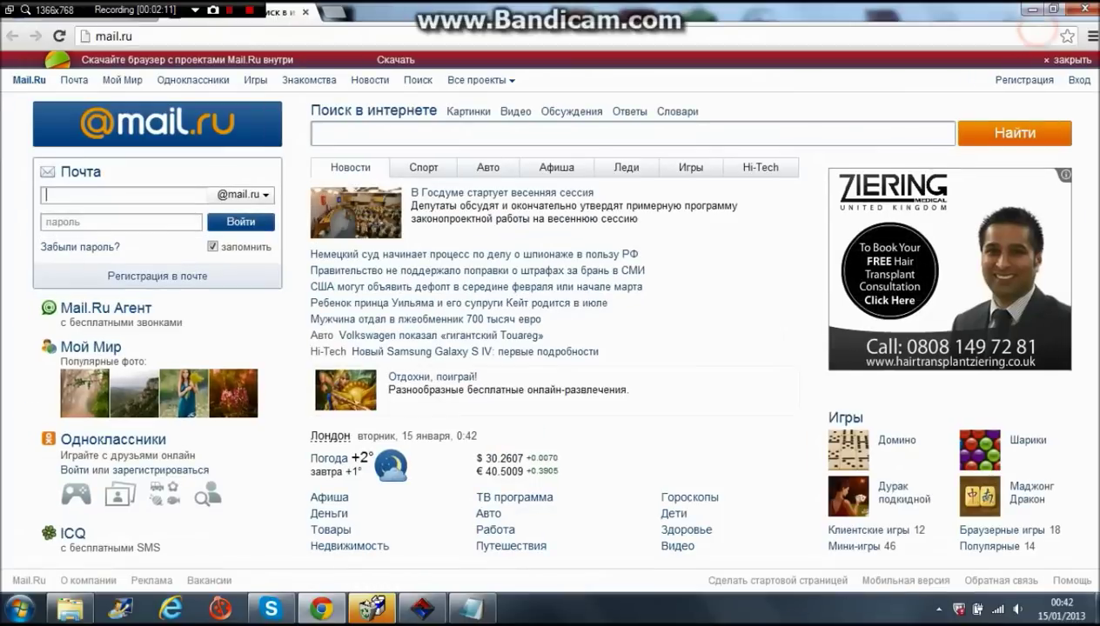
left_click(1024, 88)
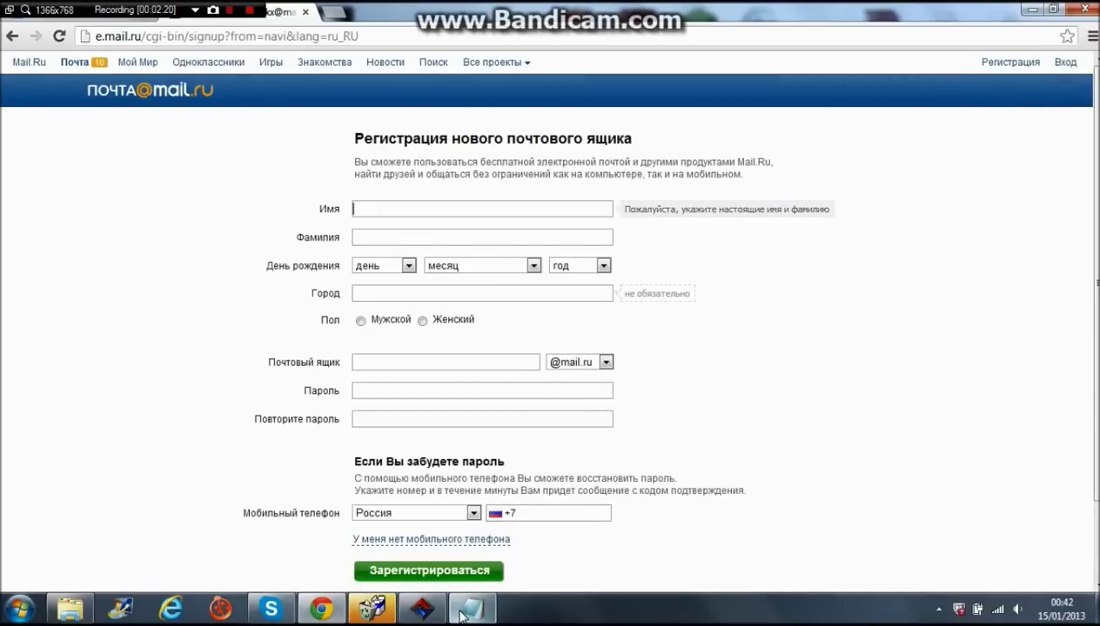
mouse_move(462, 615)
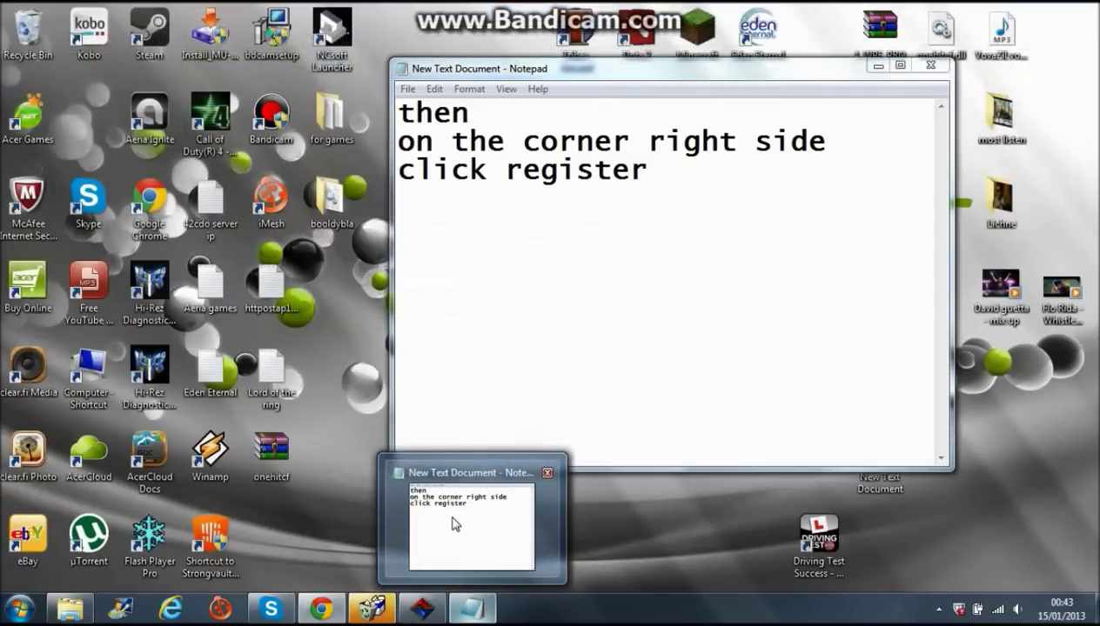
- Move the Notepad note aside and delete its old text
left_click(453, 515)
left_click_drag(446, 71, 633, 101)
left_click_drag(833, 200, 585, 141)
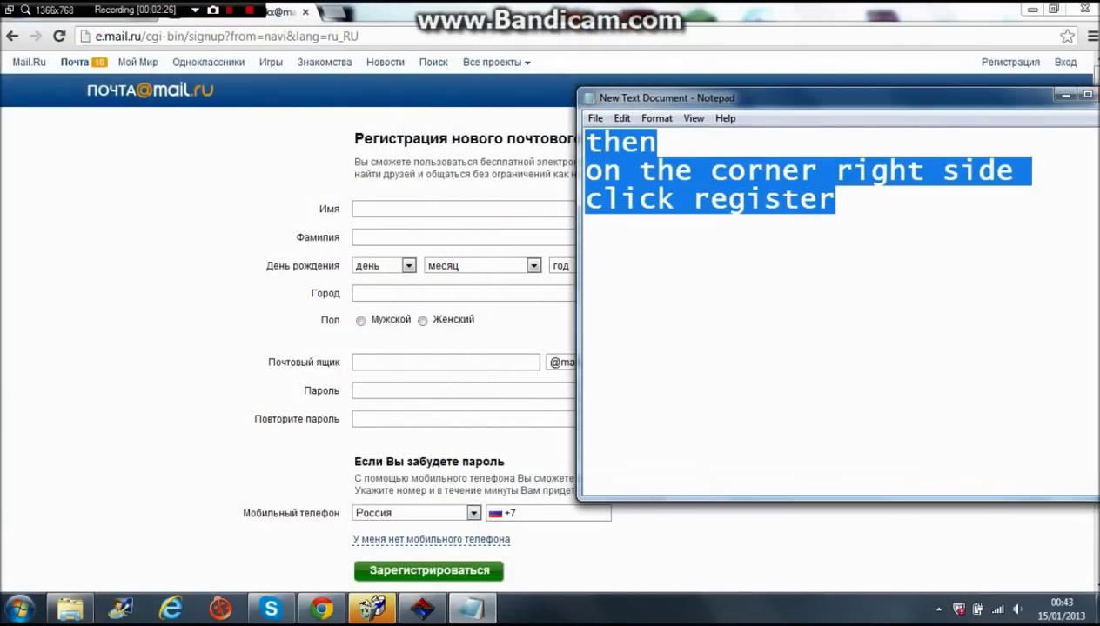
key("Delete")
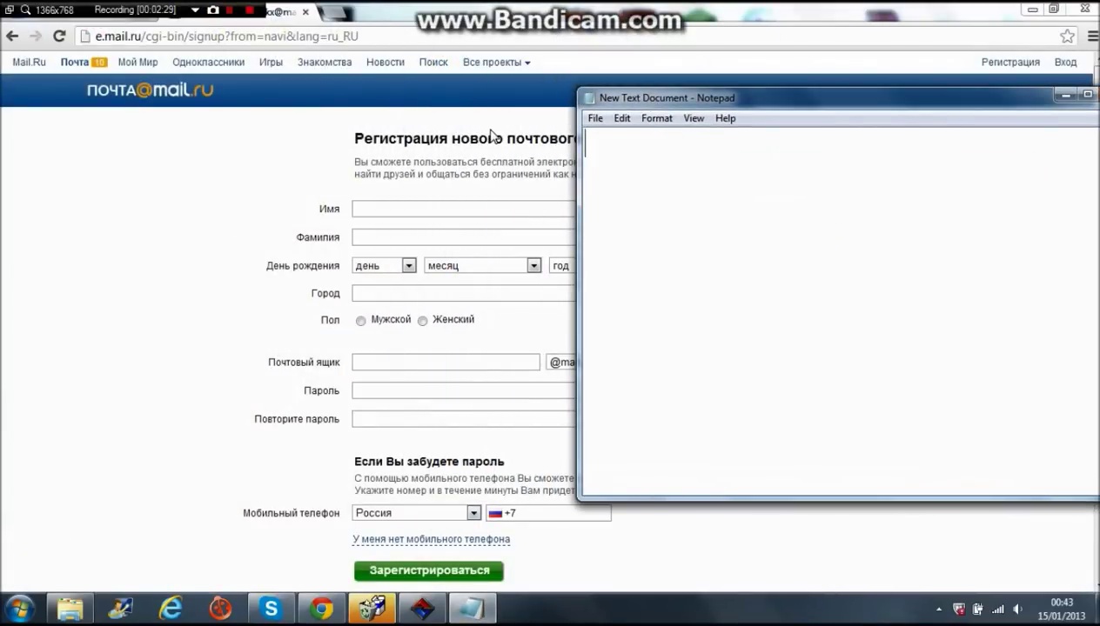
- Type the list 1-Name, 2-Family name, 3-Date of birth, 4-town, 5-famele or male 6-
type("1-Name")
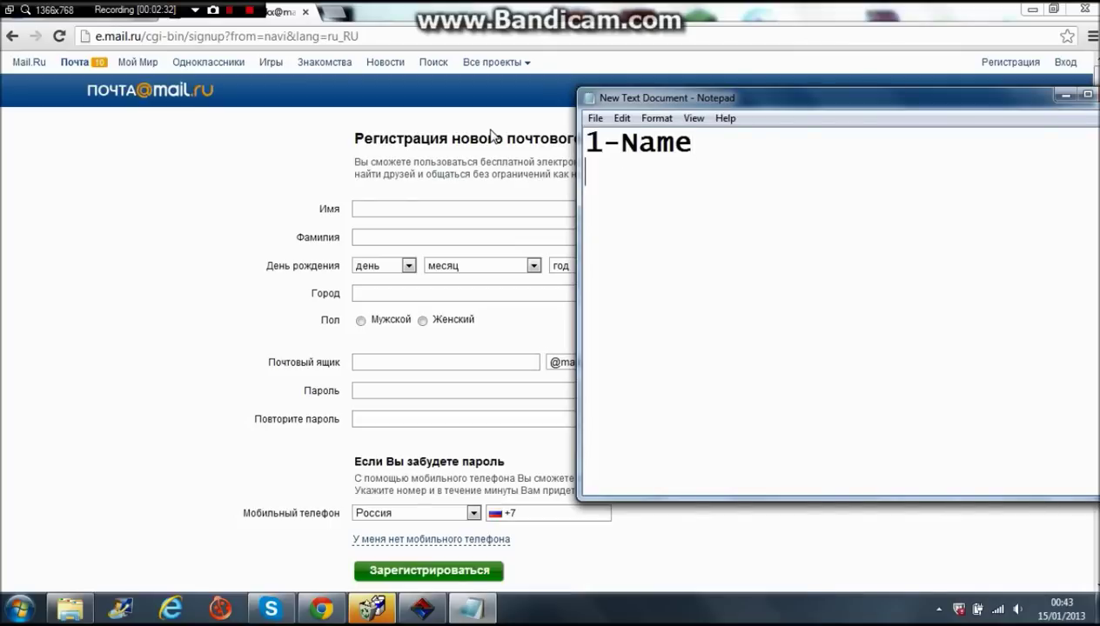
key("Return")
type("2-F")
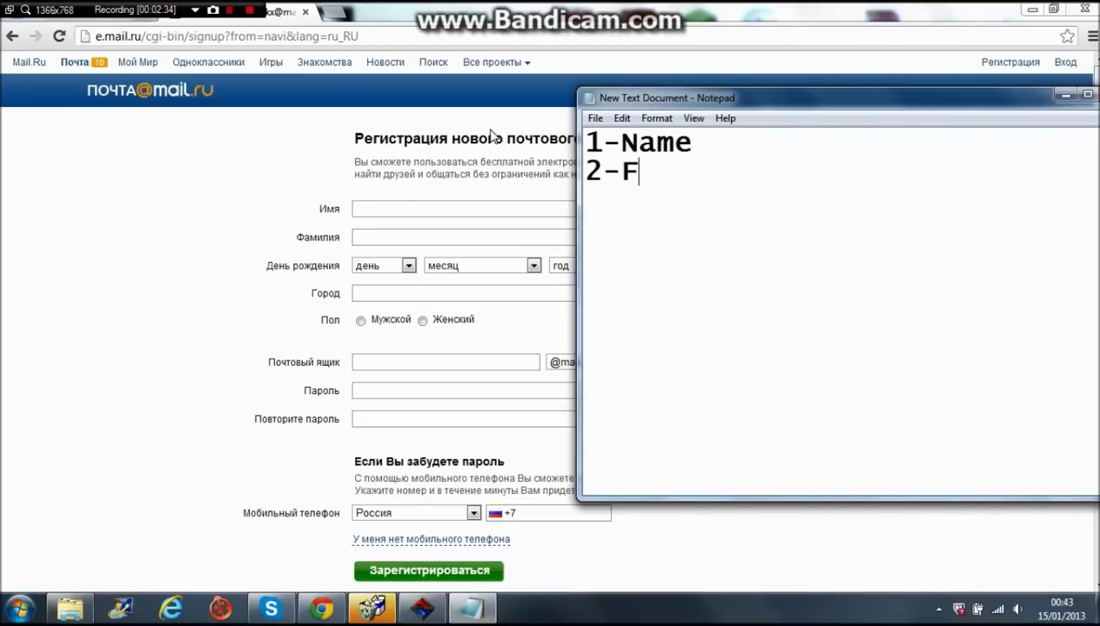
type("amily name")
key("Return")
type("3-Date f")
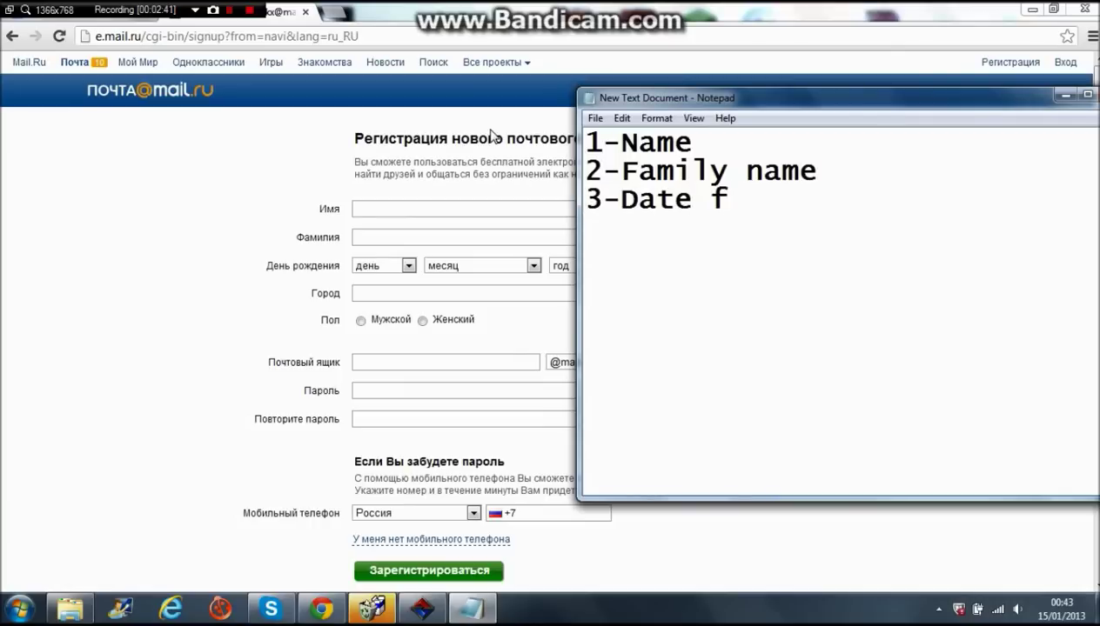
key("BackSpace")
type("of birth")
key("Return")
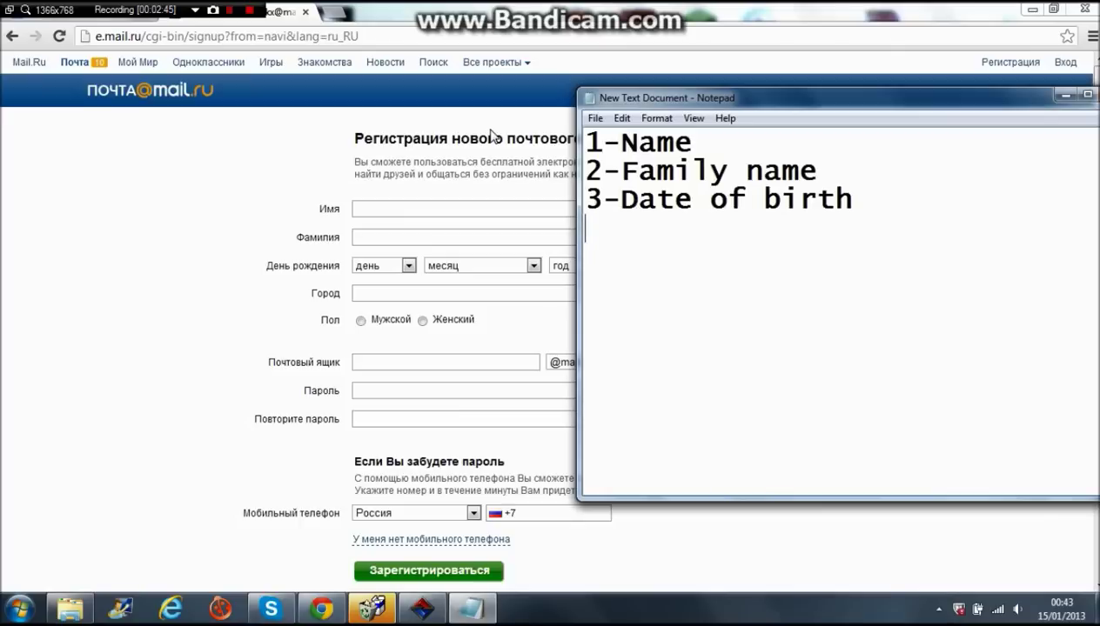
type("4-town")
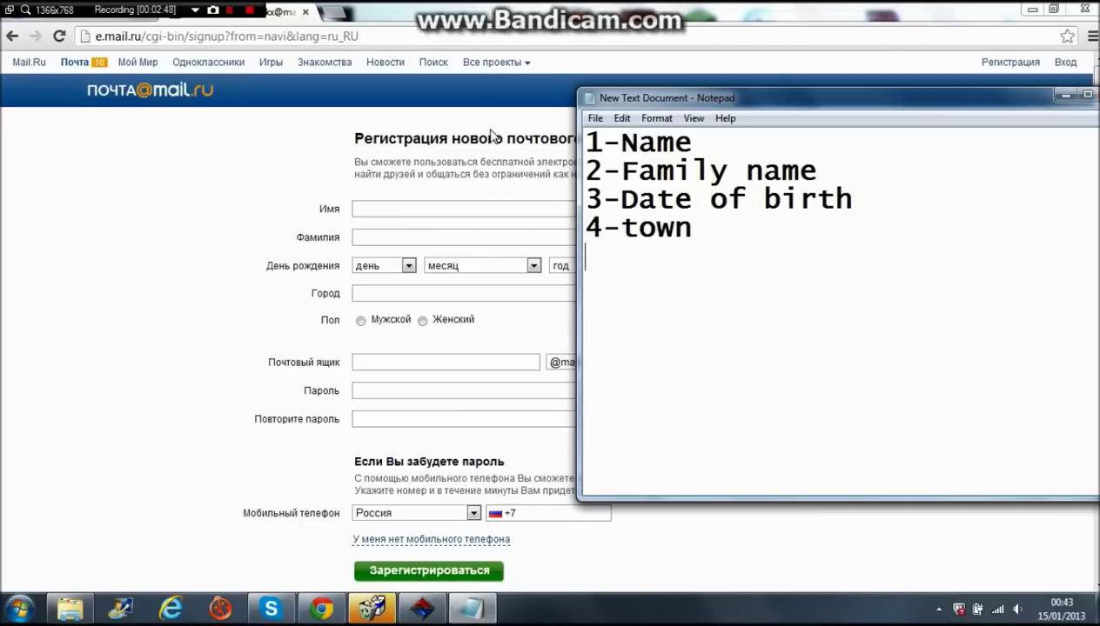
key("Return")
type("5-famele or male ")
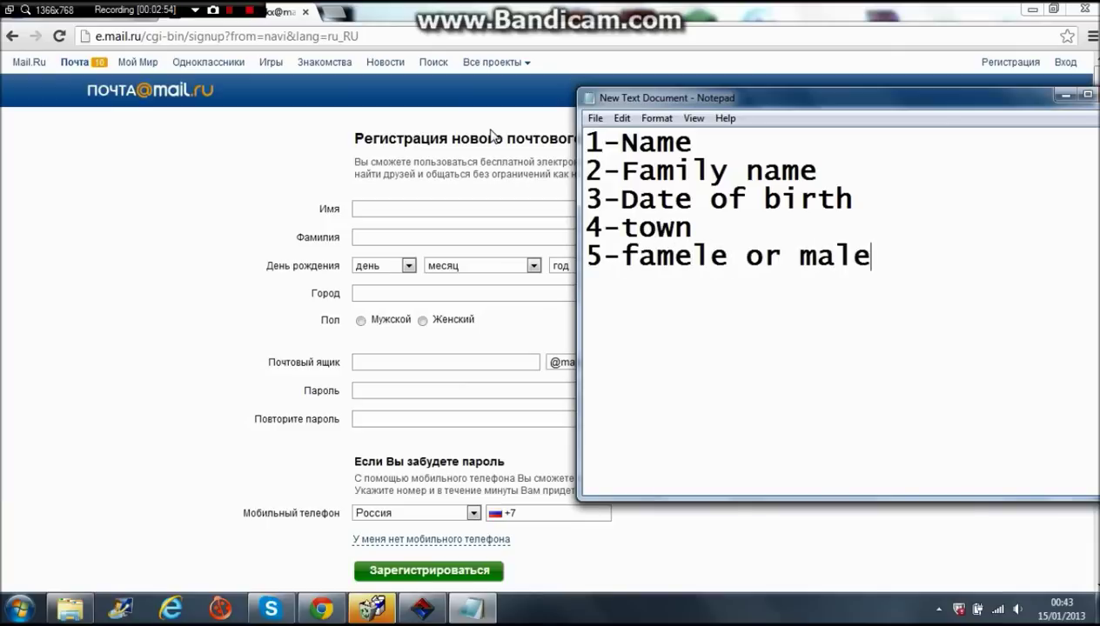
type("6-")
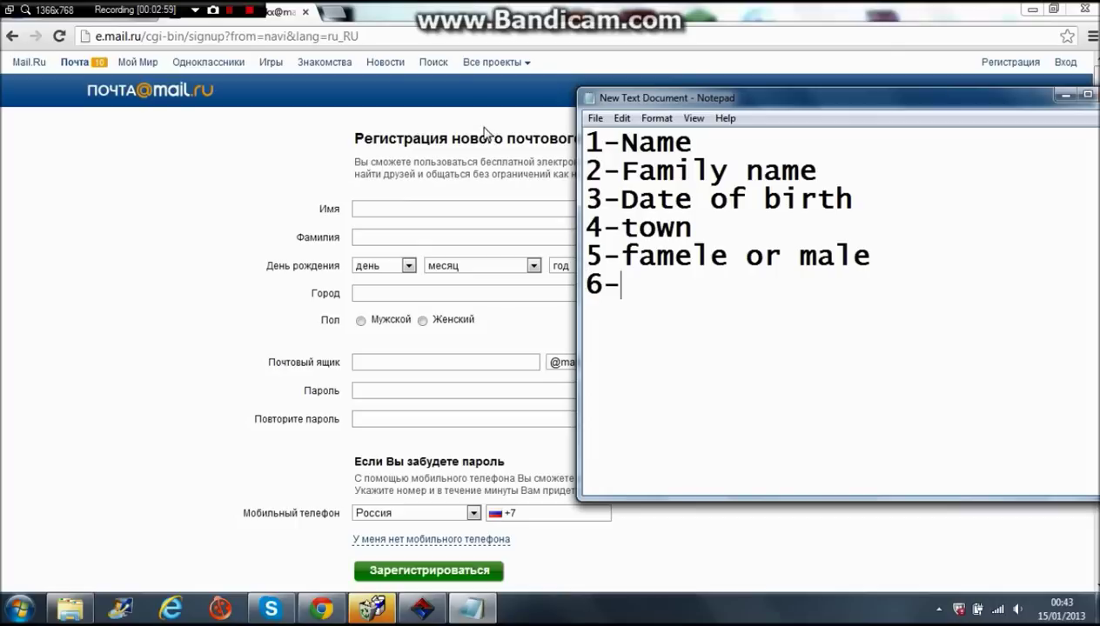
- Highlight the 1-Name line and shrink the note beside the registration form
left_click(402, 26)
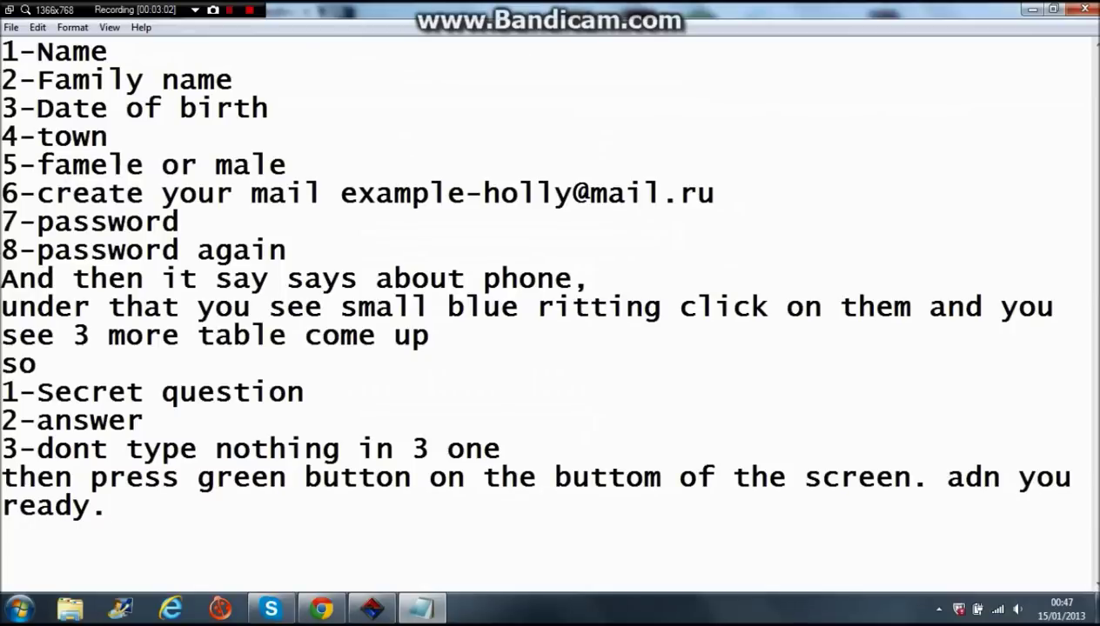
left_click_drag(141, 54, 2, 54)
left_click_drag(322, 8, 830, 97)
- Enter the first name in the Имя field
left_click(139, 283)
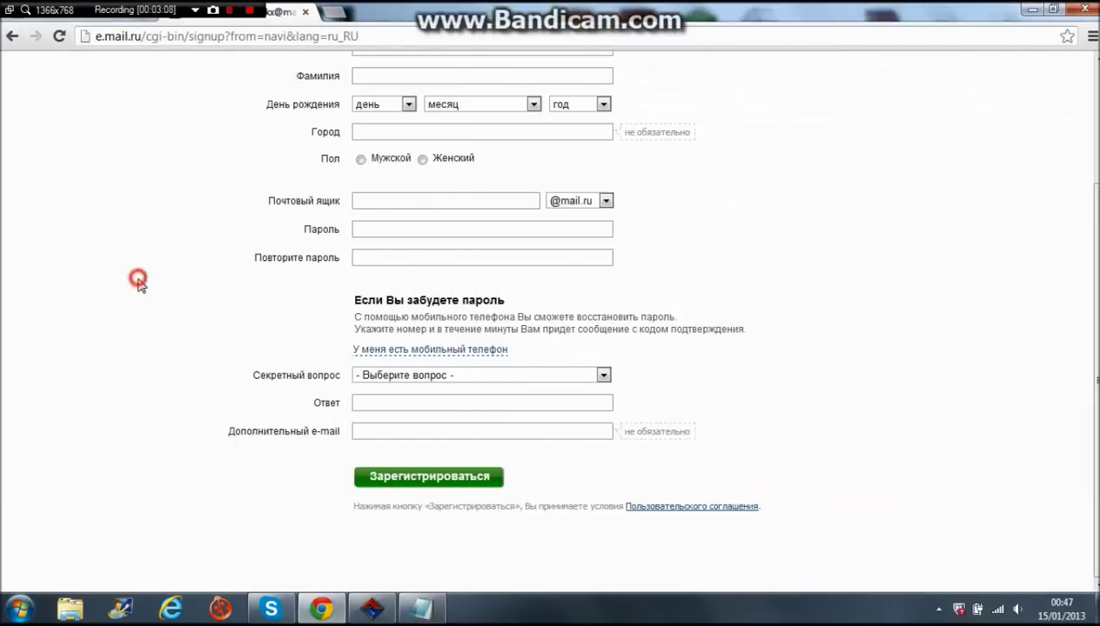
scroll(221, 265, "up", 3)
left_click(370, 207)
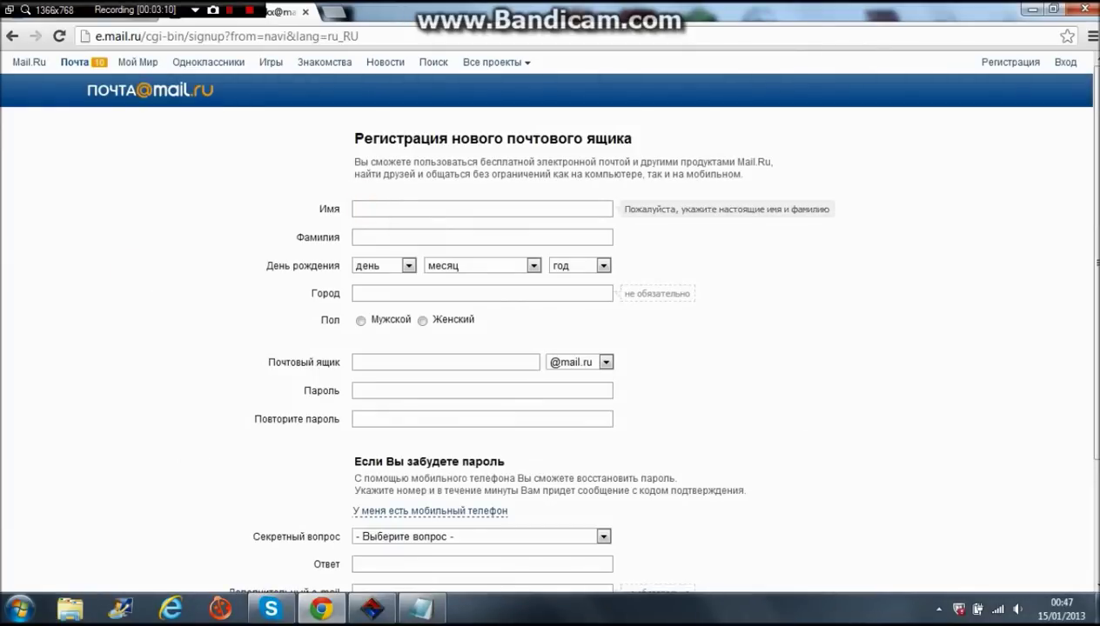
key("Tab")
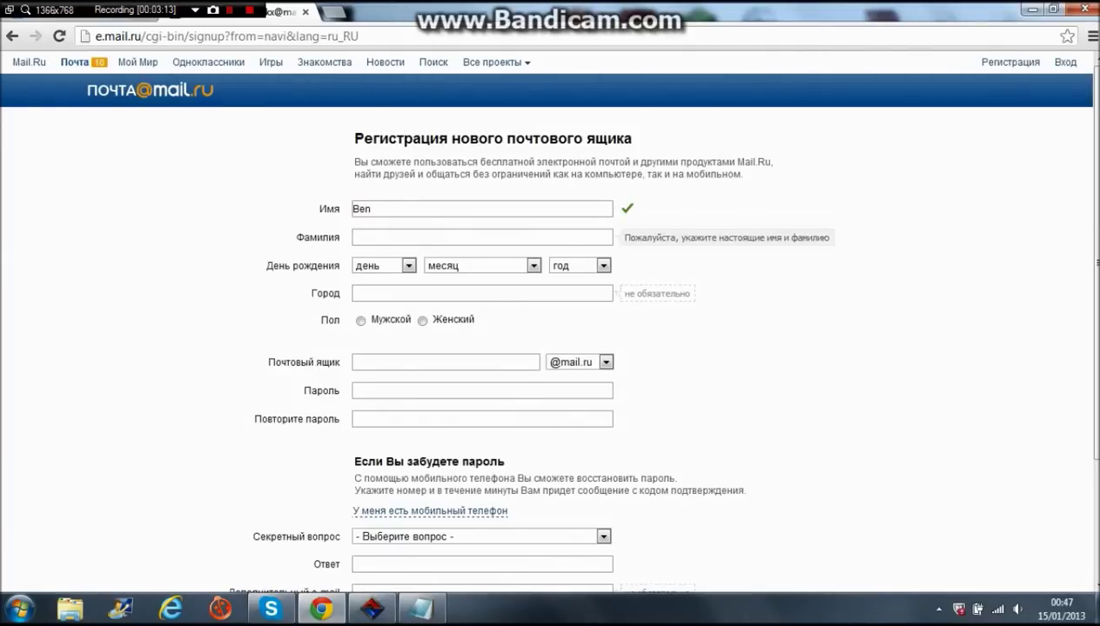
- Highlight the Family name line in the notes and enter the surname in Фамилия
left_click(422, 609)
left_click(759, 167)
left_click_drag(759, 167, 622, 177)
left_click(385, 238)
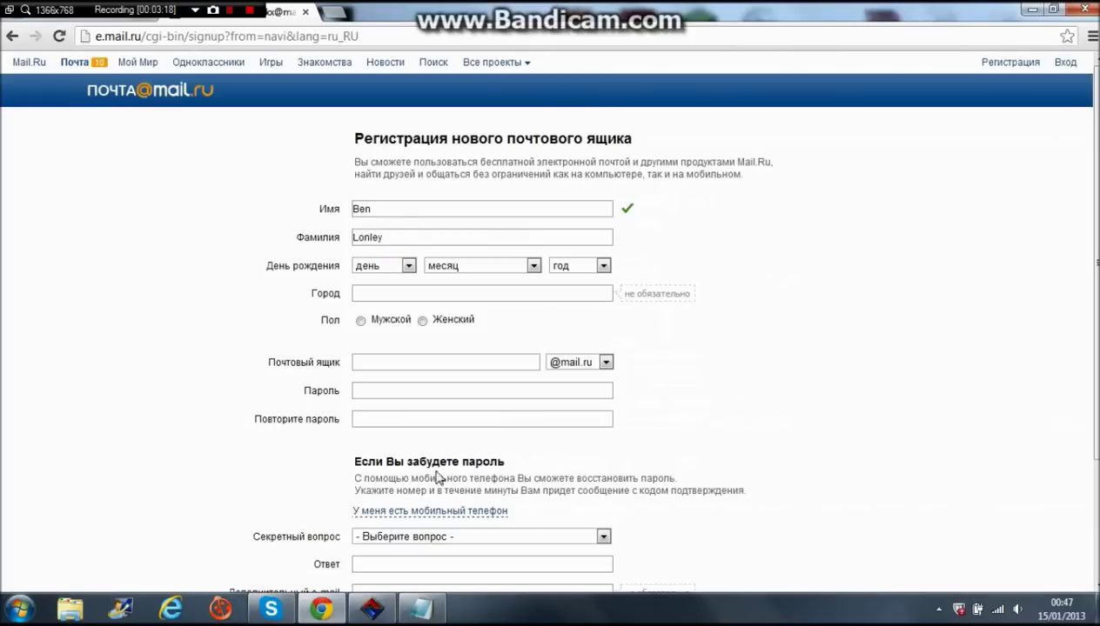
left_click(422, 609)
left_click_drag(783, 205, 694, 205)
left_click(402, 268)
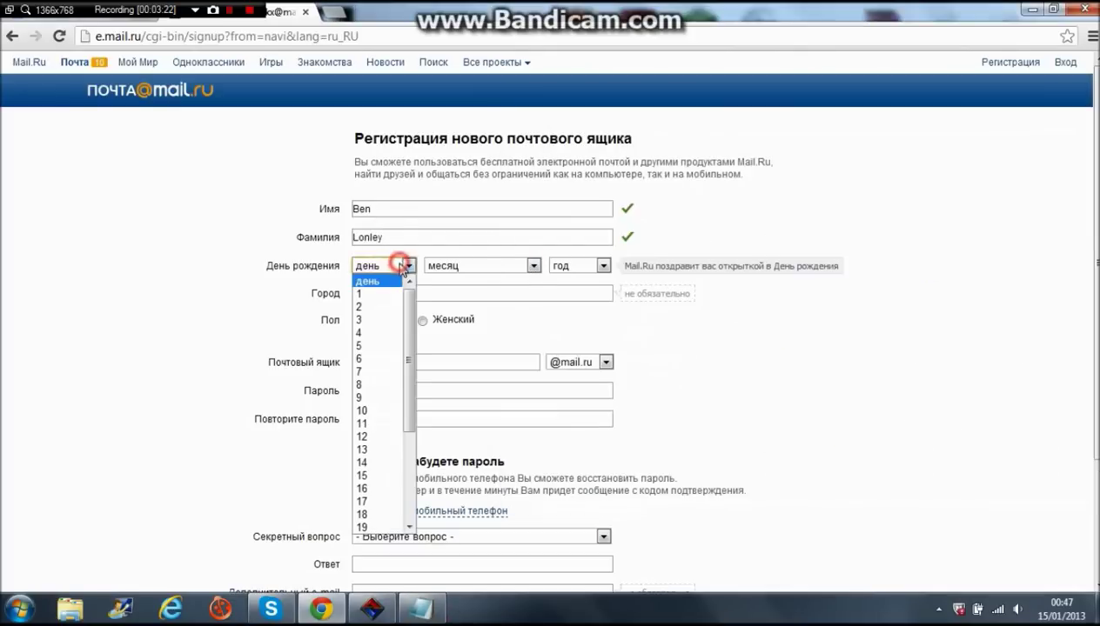
left_click(386, 317)
left_click(474, 264)
left_click(464, 330)
left_click(577, 265)
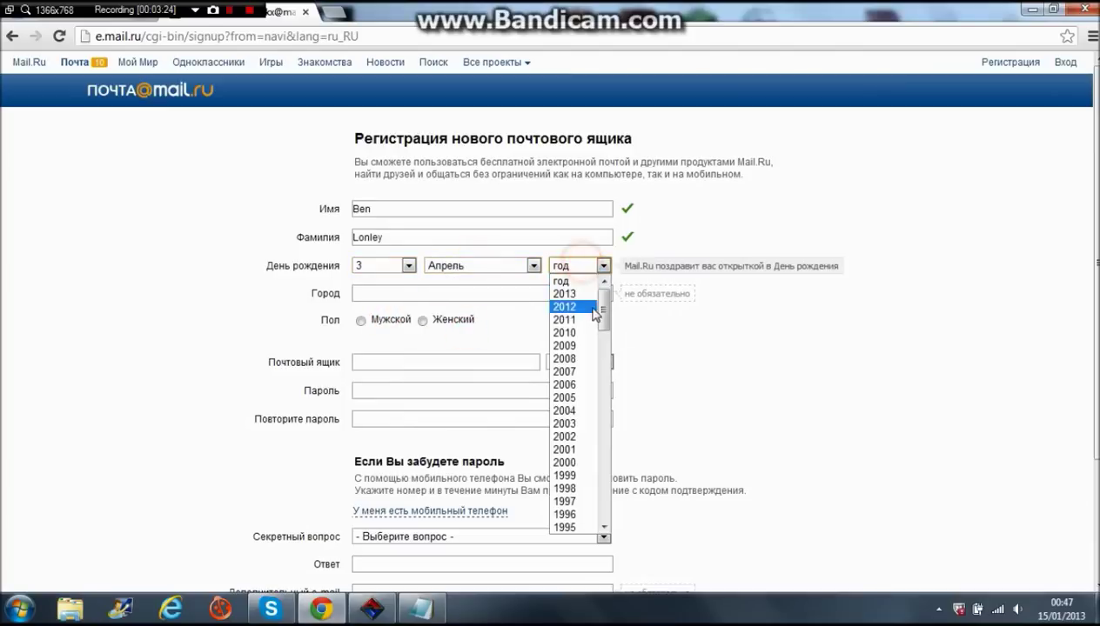
scroll(583, 437, "down", 4)
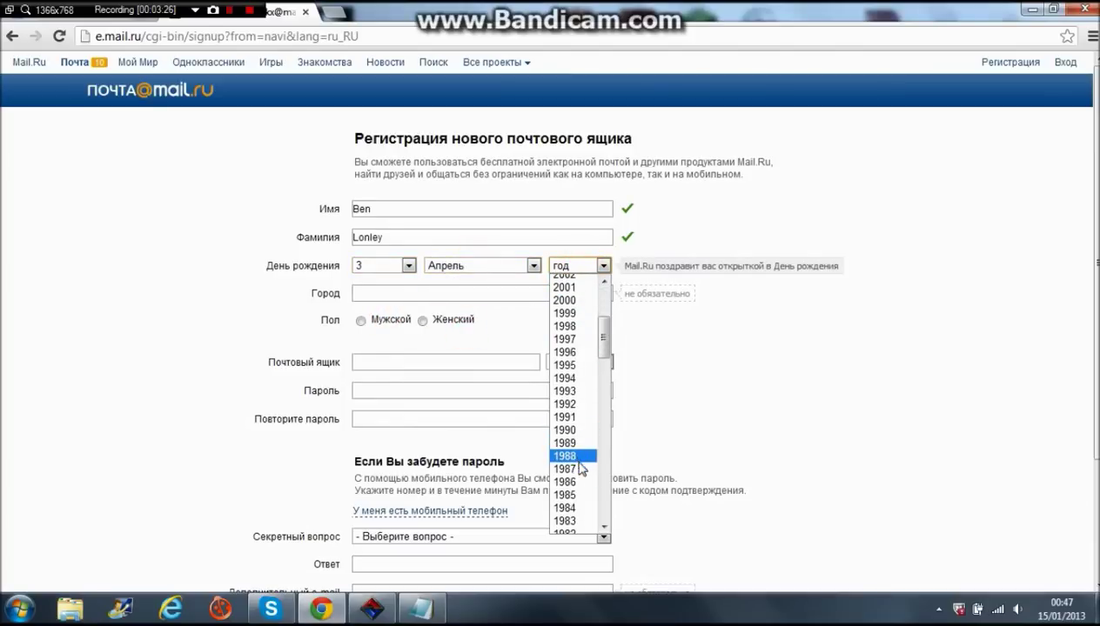
left_click(581, 467)
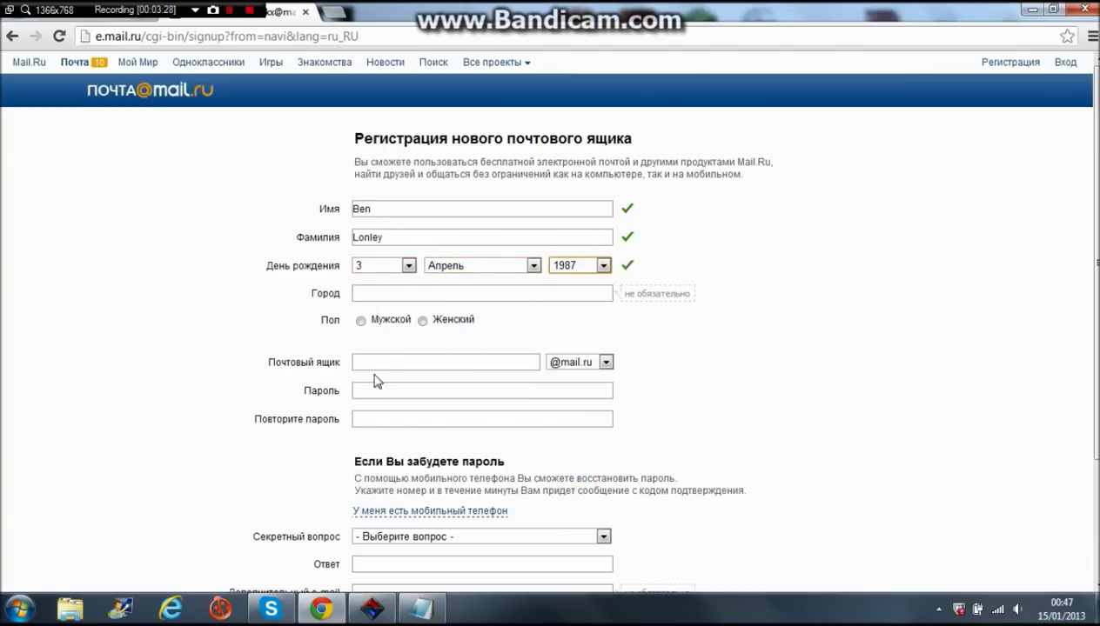
- Enter London as the city, choose Мужской gender, then clear the rejected city name
left_click(421, 609)
left_click_drag(619, 233, 550, 233)
left_click(413, 294)
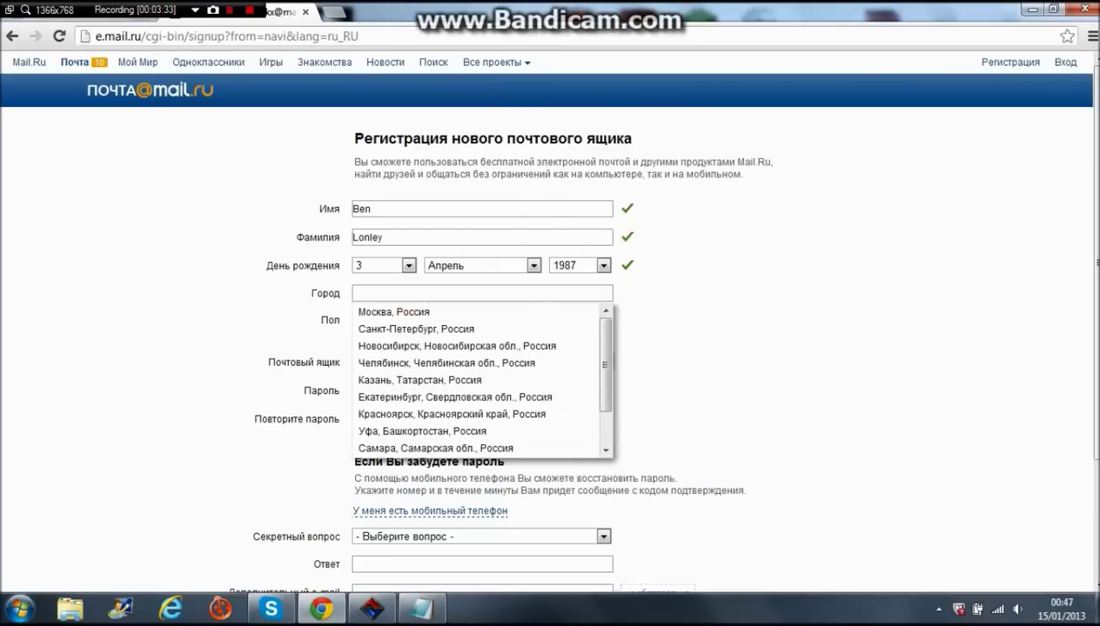
type("London")
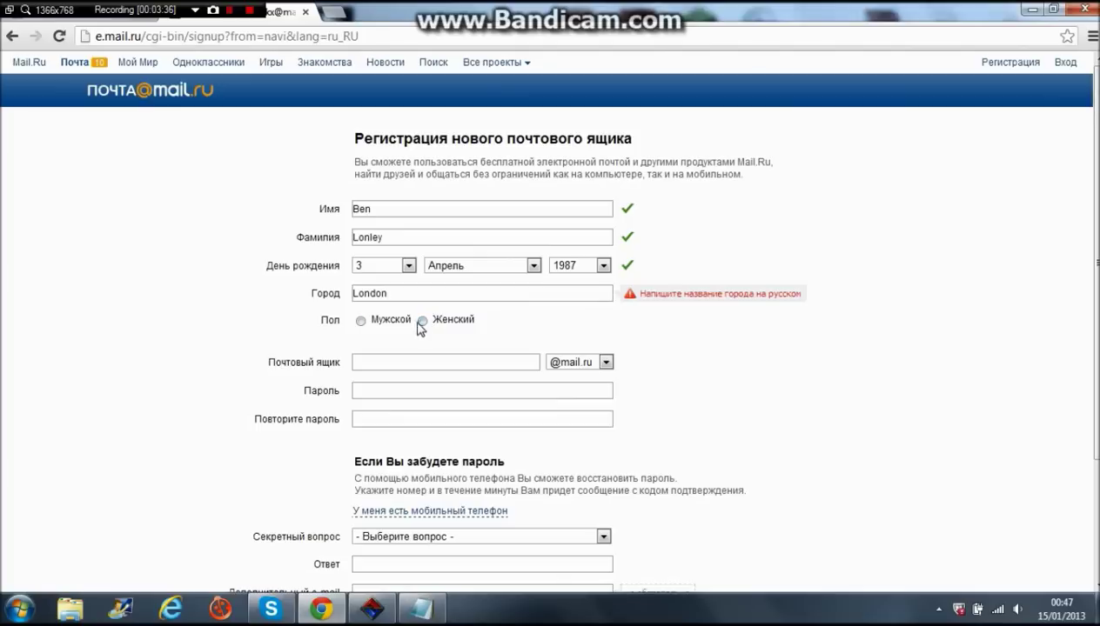
left_click(362, 324)
left_click_drag(405, 291, 306, 295)
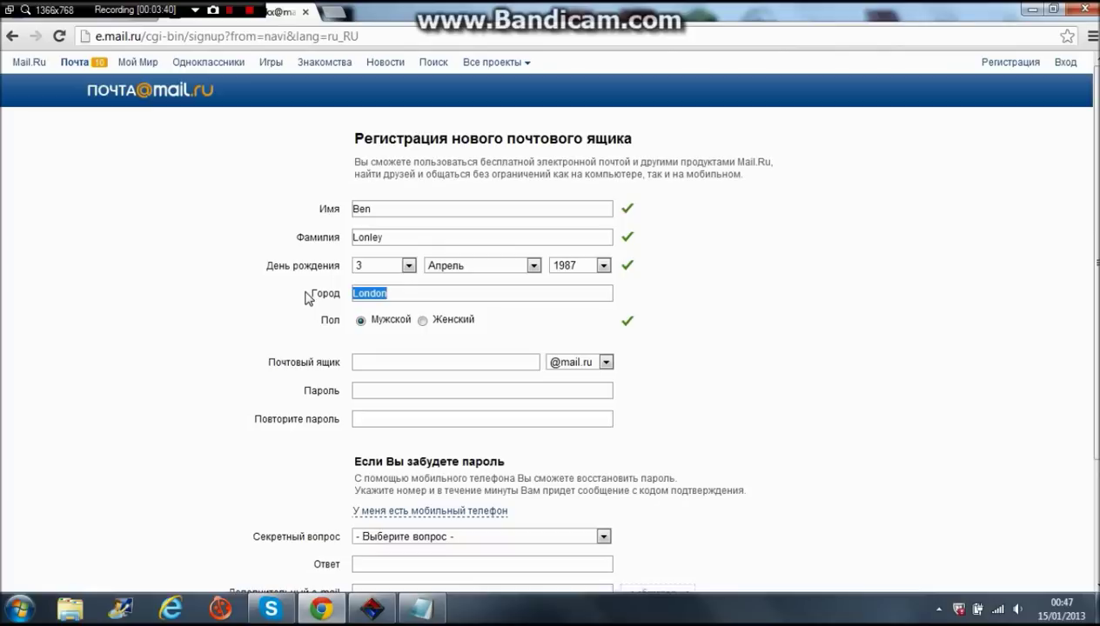
key("BackSpace")
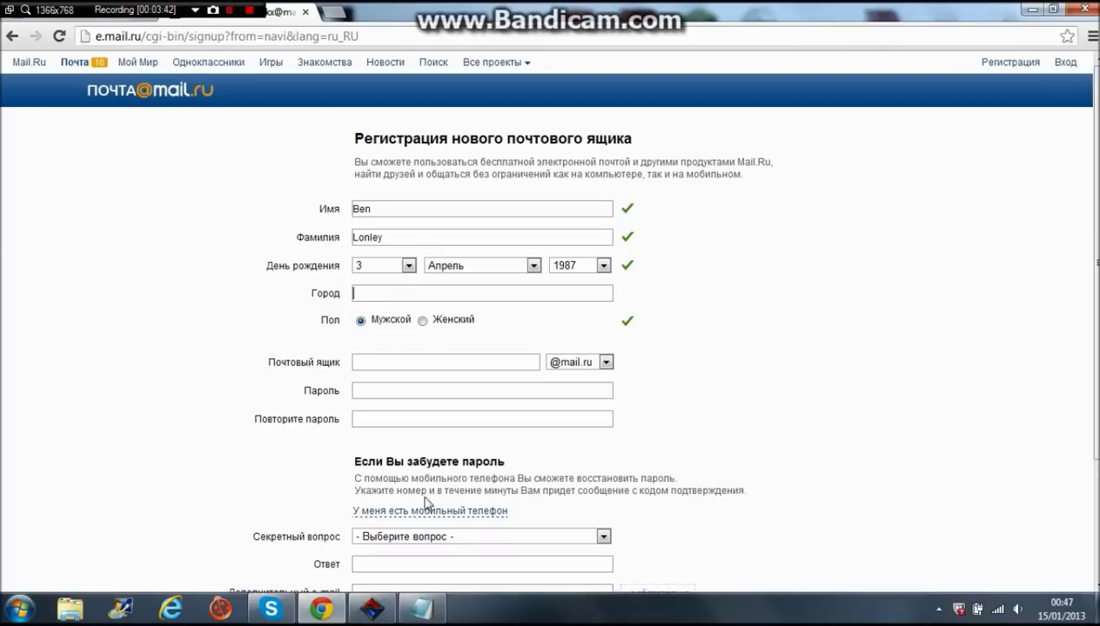
mouse_move(439, 608)
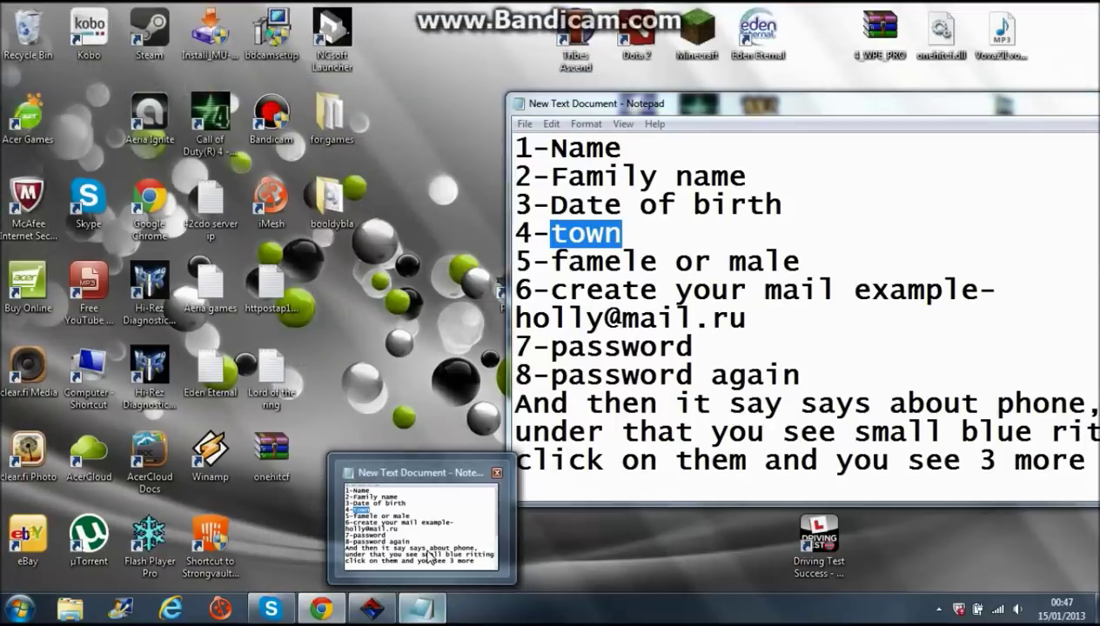
- Extend step 4 to '4-town-you need to type town name' with 'russian' on the next line
left_click(424, 548)
left_click(648, 239)
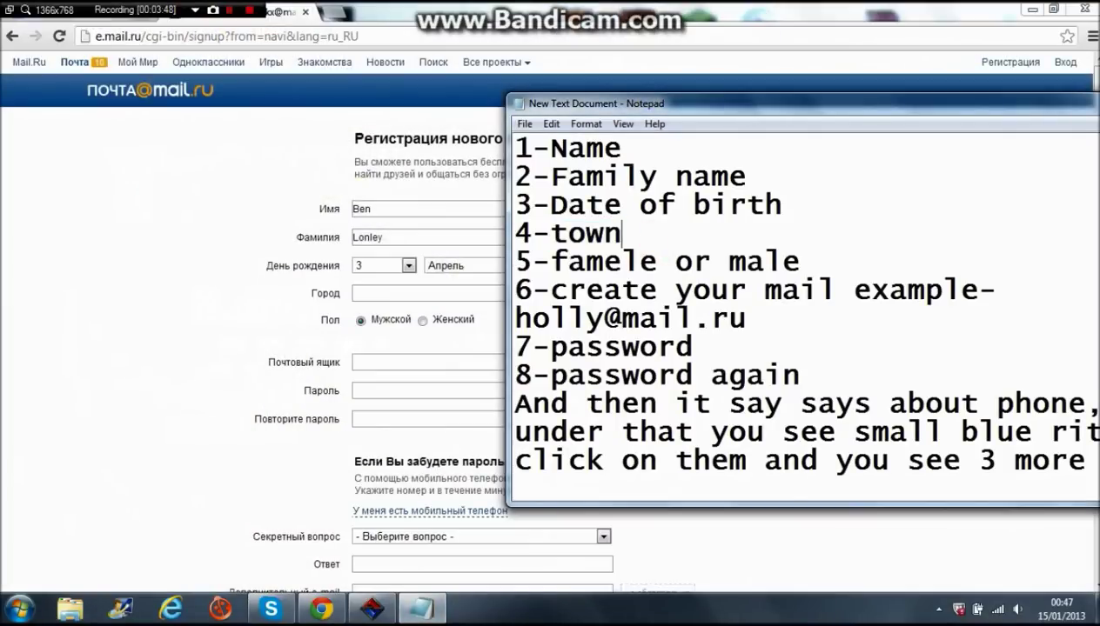
type("-you need")
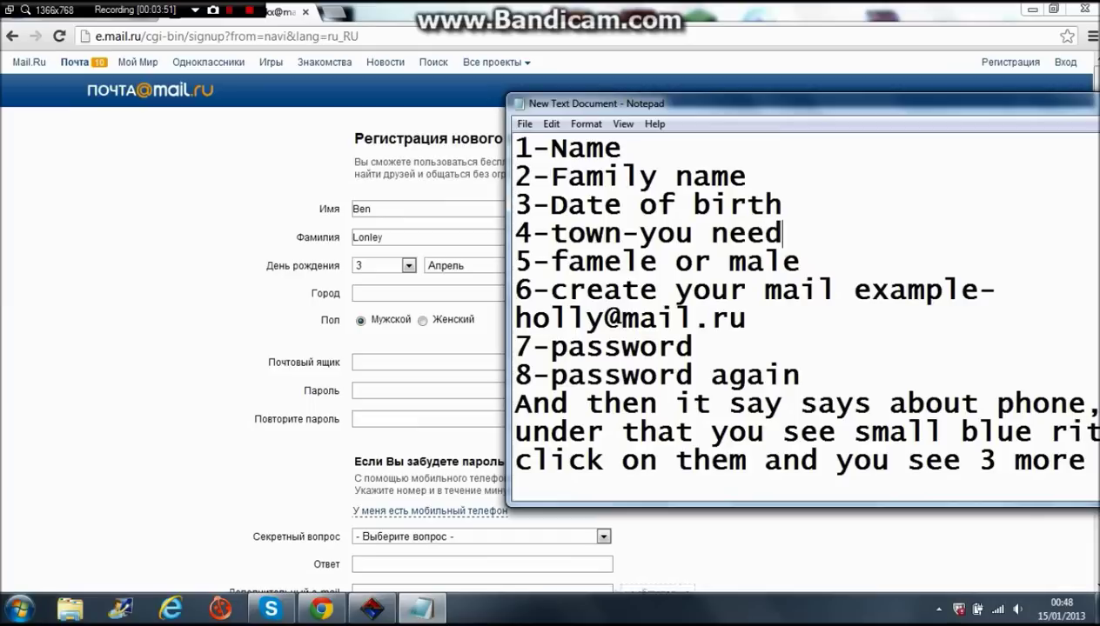
type(" to type  town name")
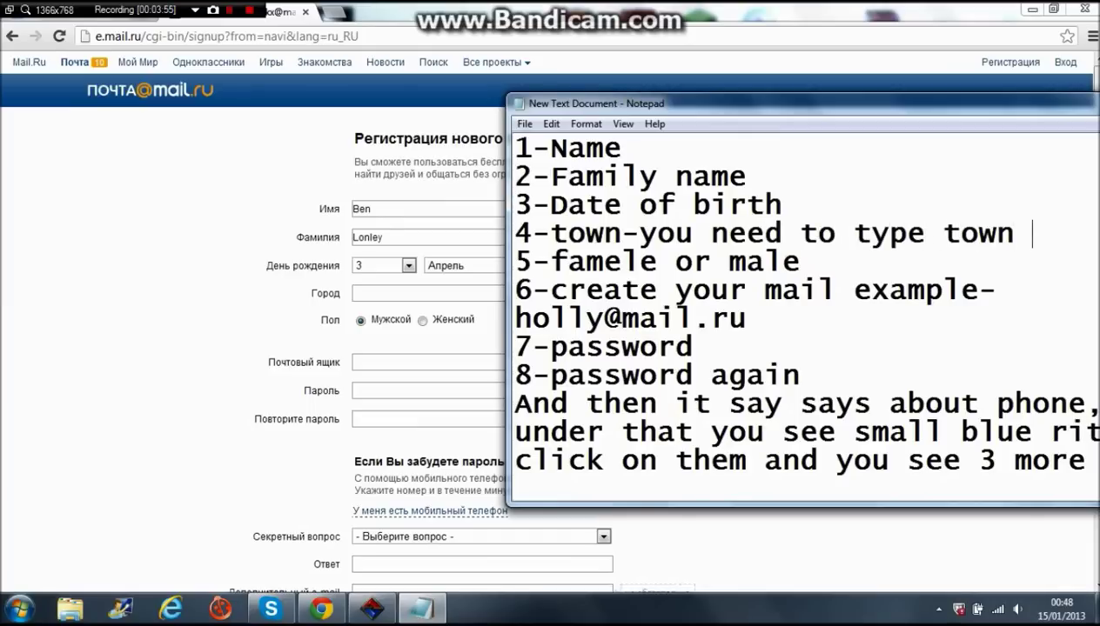
key("Return")
type("russian.")
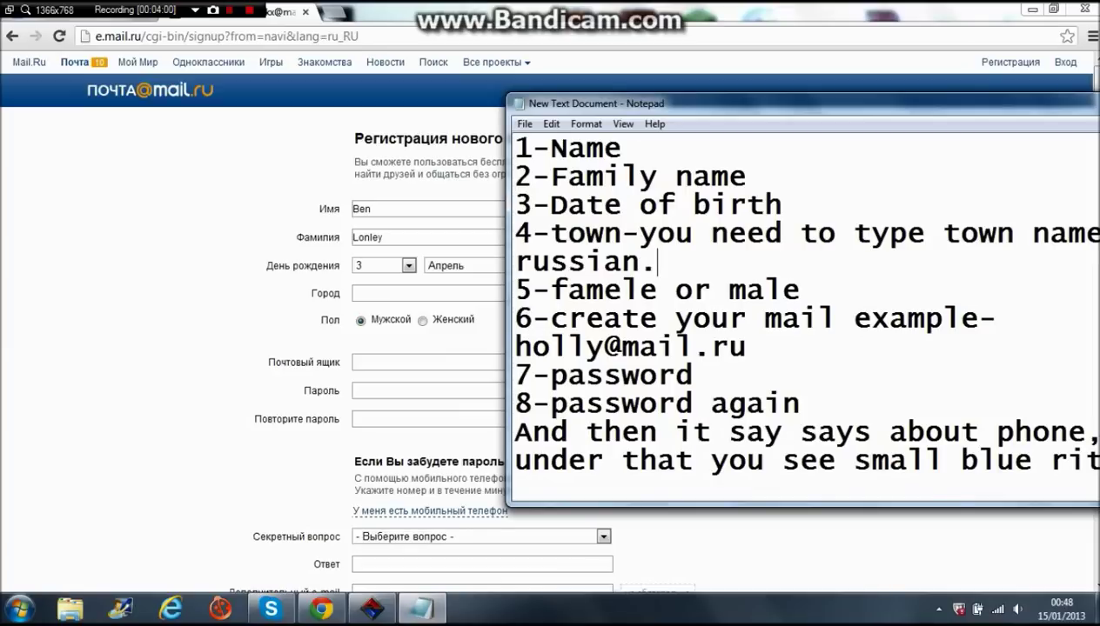
- Choose Уфа, Башкортостан, Россия from the Город suggestion list
left_click(384, 187)
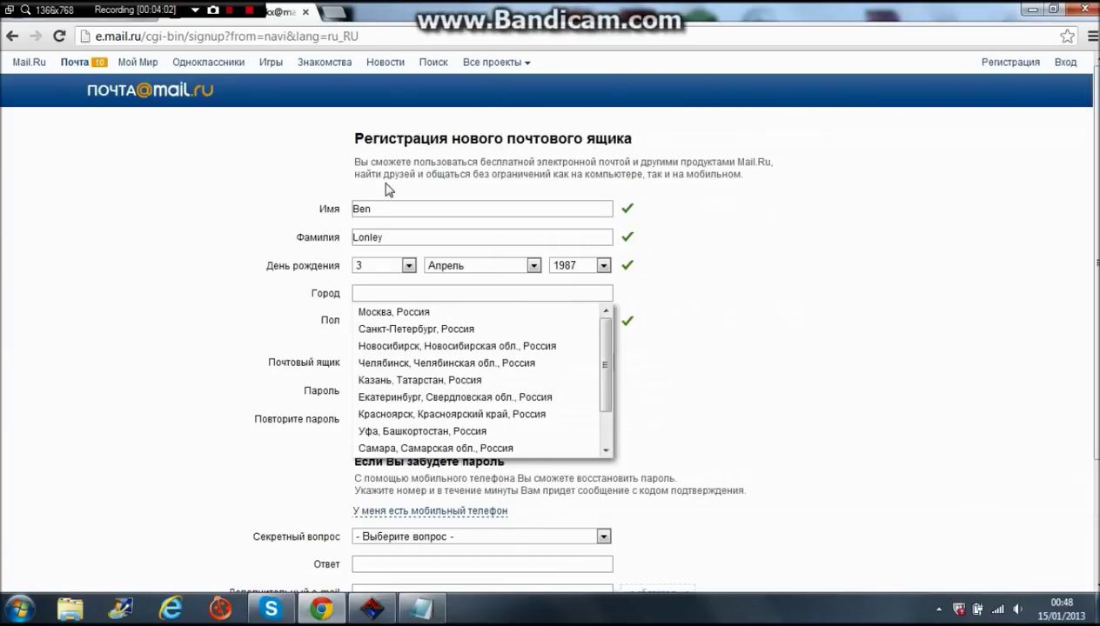
left_click(750, 258)
left_click(418, 292)
scroll(438, 366, "down", 3)
scroll(514, 346, "up", 2)
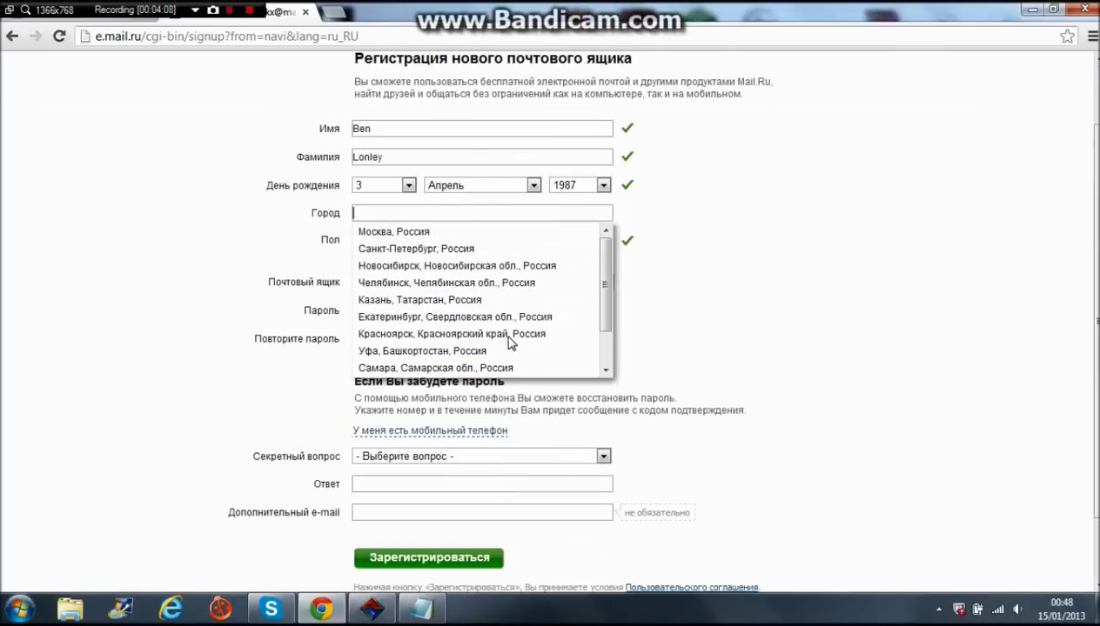
scroll(511, 342, "down", 1)
left_click(461, 301)
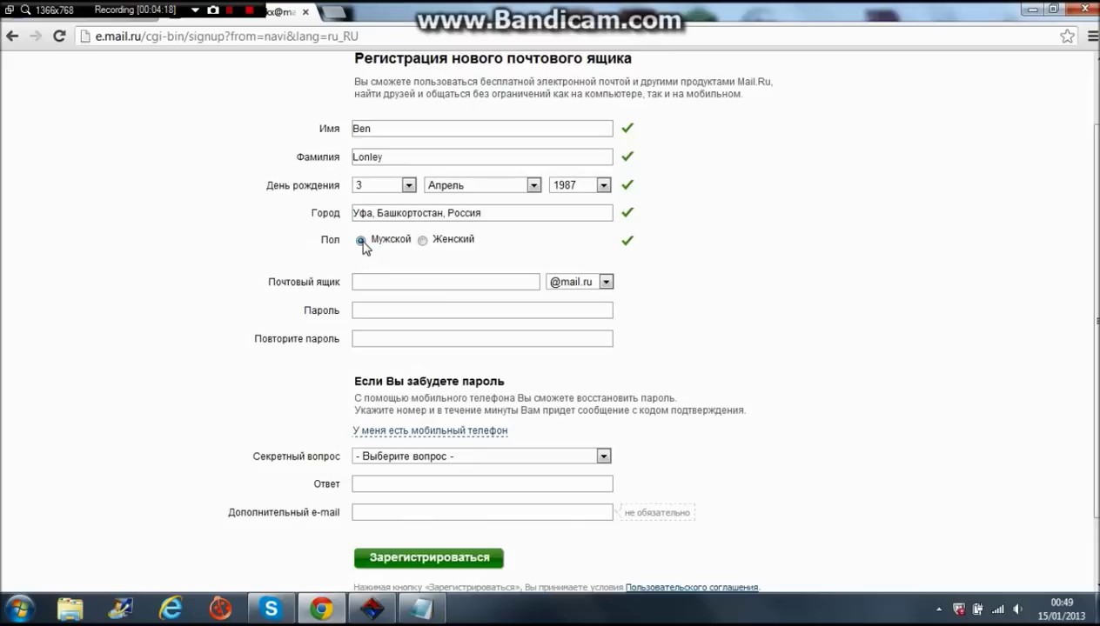
- Pick the first suggested free address for Почтовый ящик
left_click(368, 280)
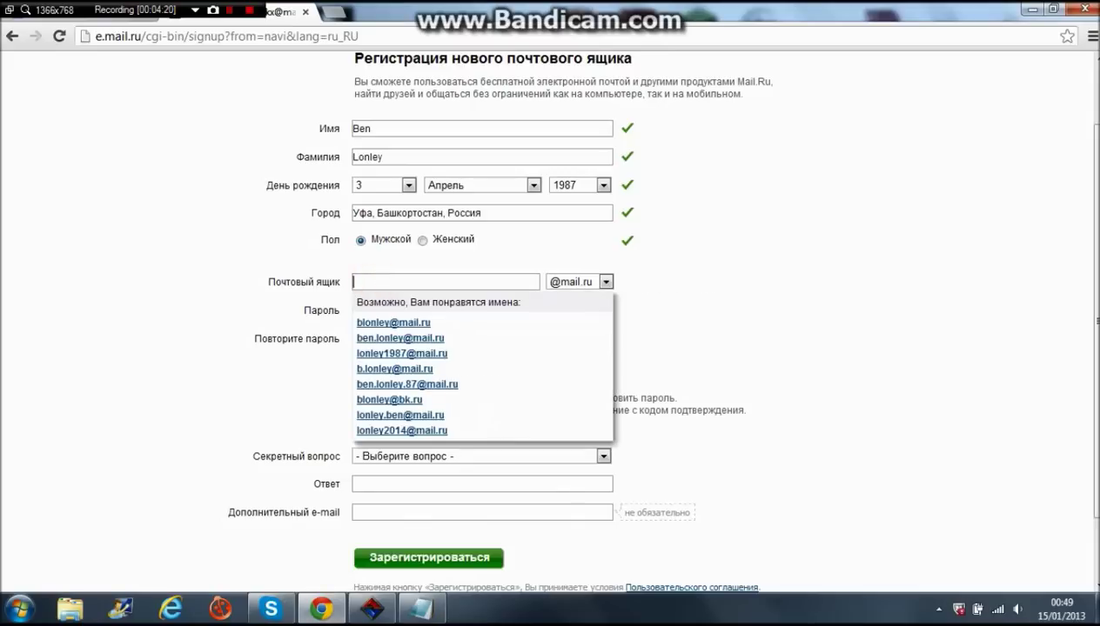
key("Tab")
left_click(407, 323)
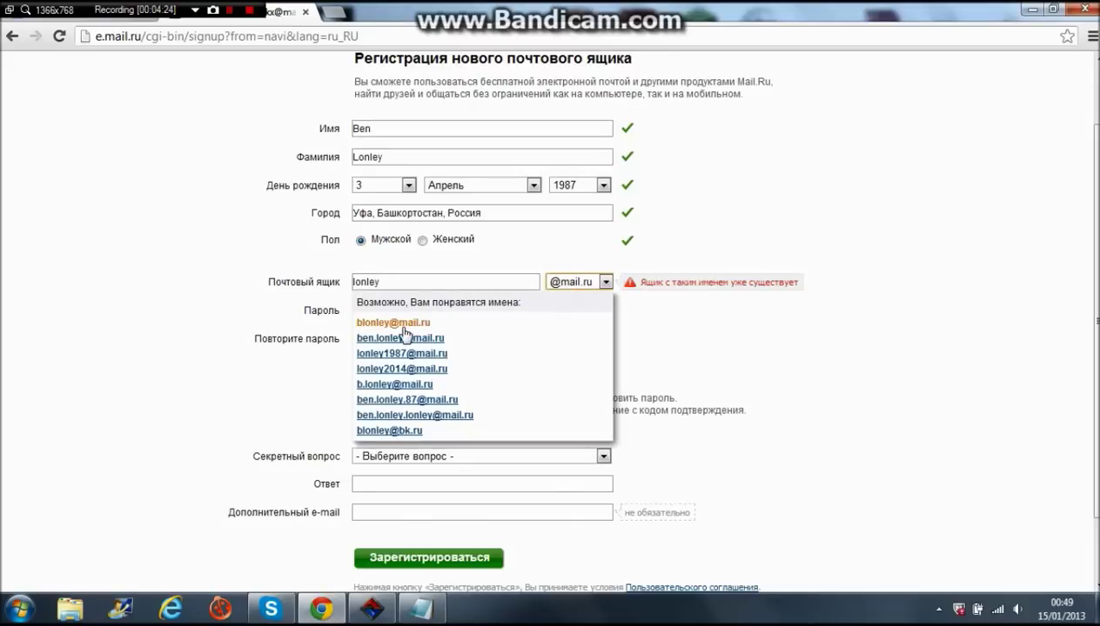
- Enter a medium-strength password in Пароль and fill in Повторите пароль
left_click(406, 305)
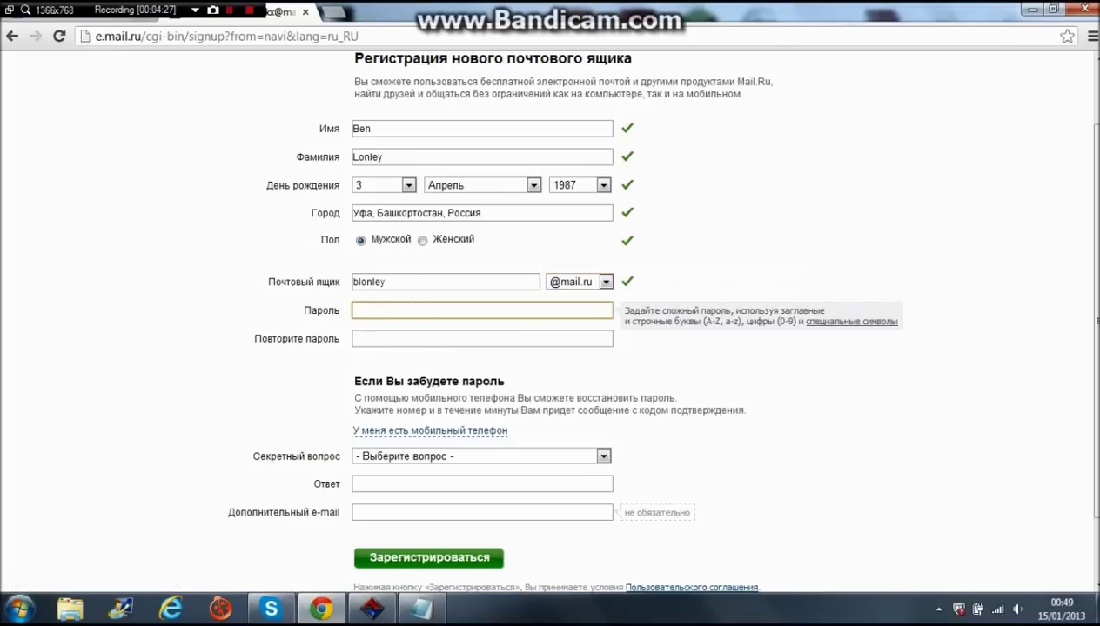
type("•••••")
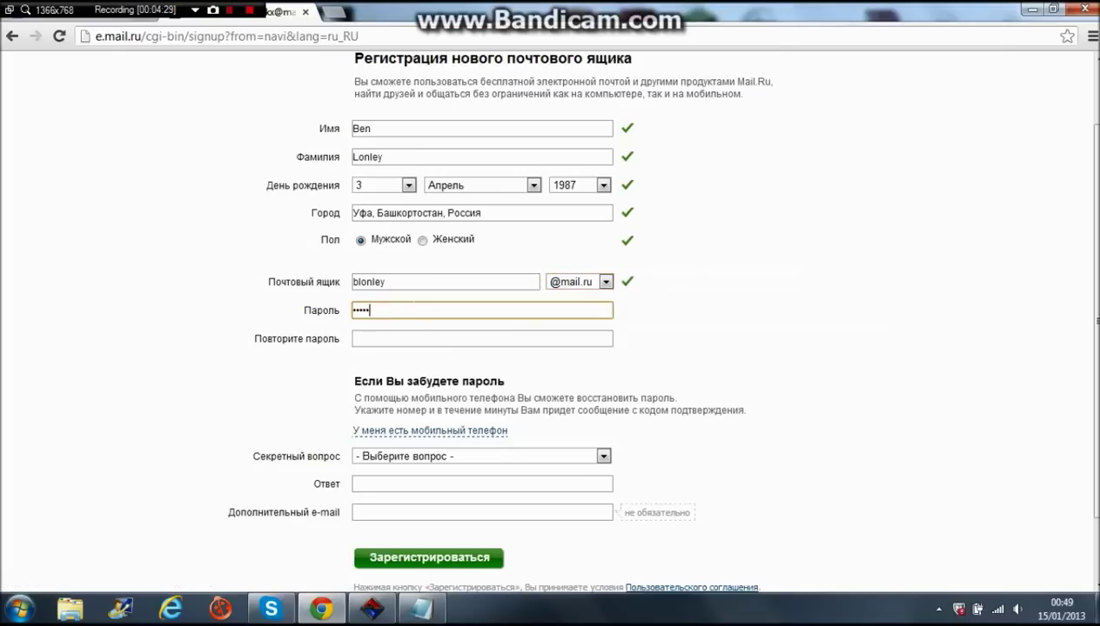
type("•")
key("Tab")
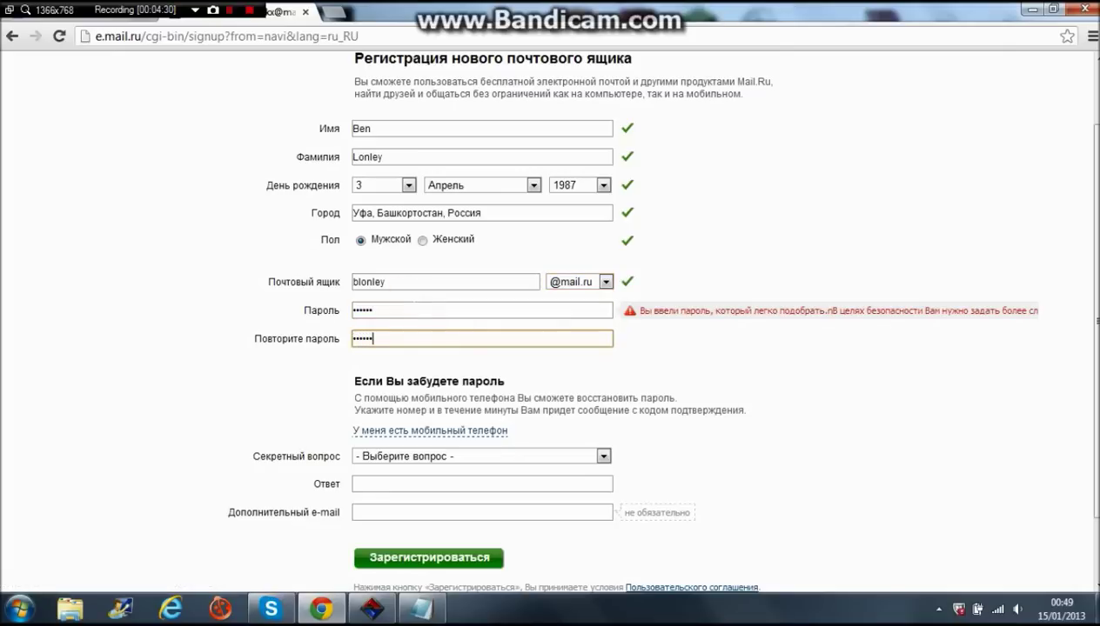
left_click(404, 300)
type("•")
left_click(393, 337)
double_click(396, 334)
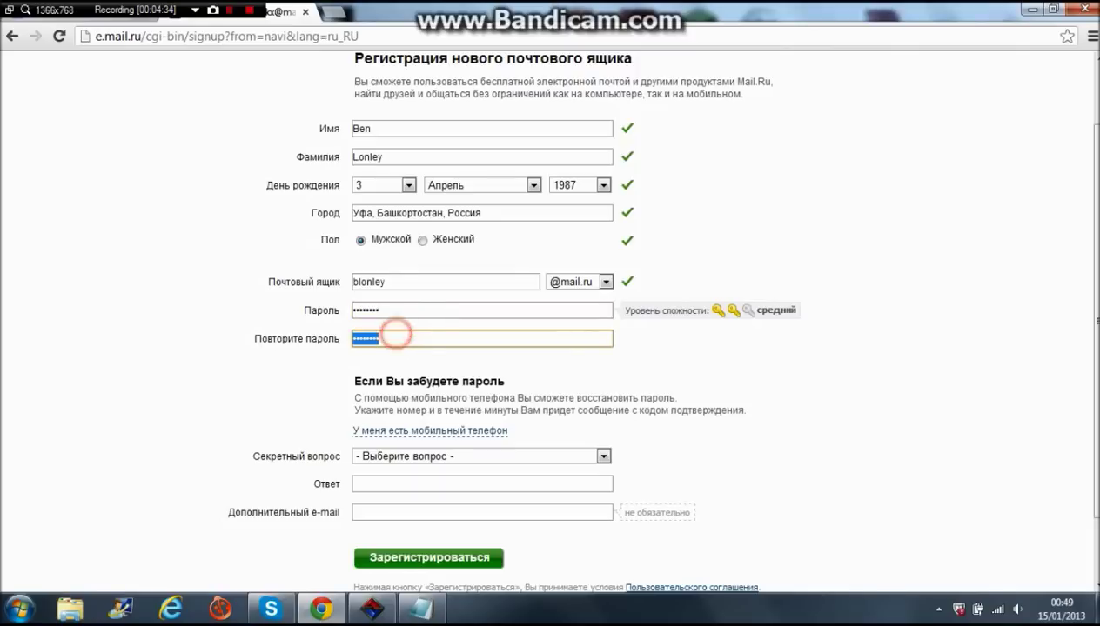
- Switch recovery back from phone and choose the first pet's name secret question
scroll(464, 435, "down", 1)
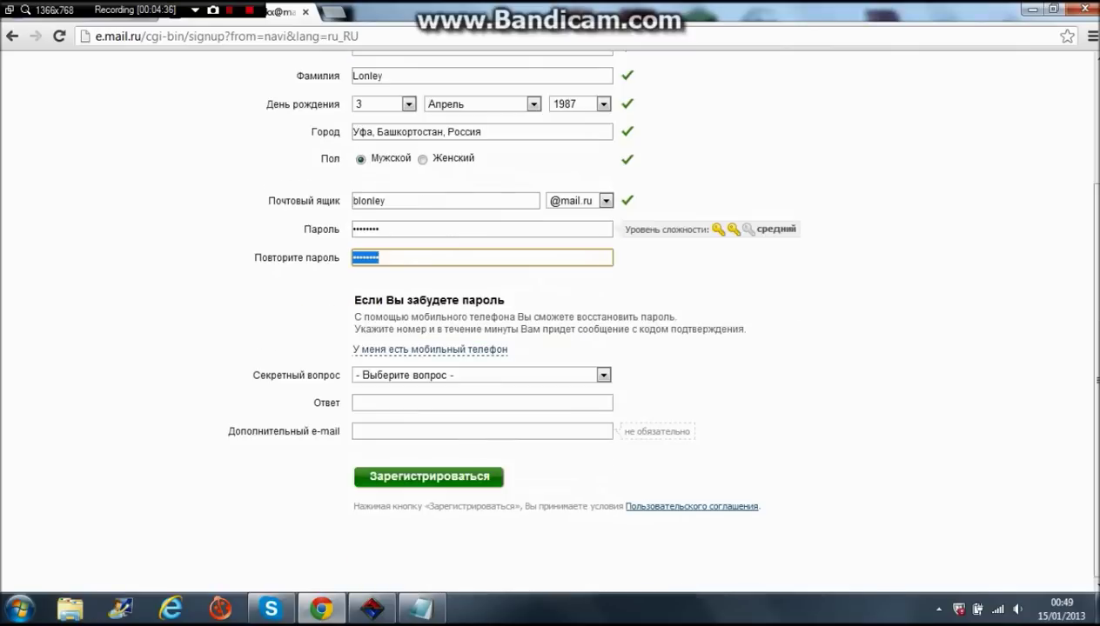
left_click(443, 357)
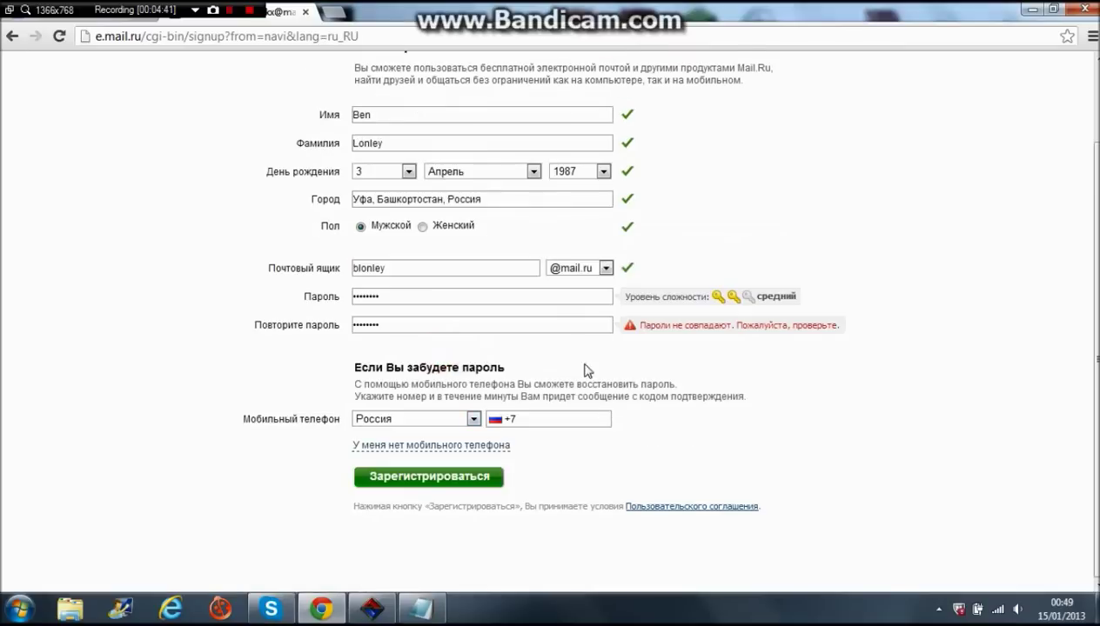
left_click(392, 445)
scroll(483, 378, "down", 1)
left_click(481, 375)
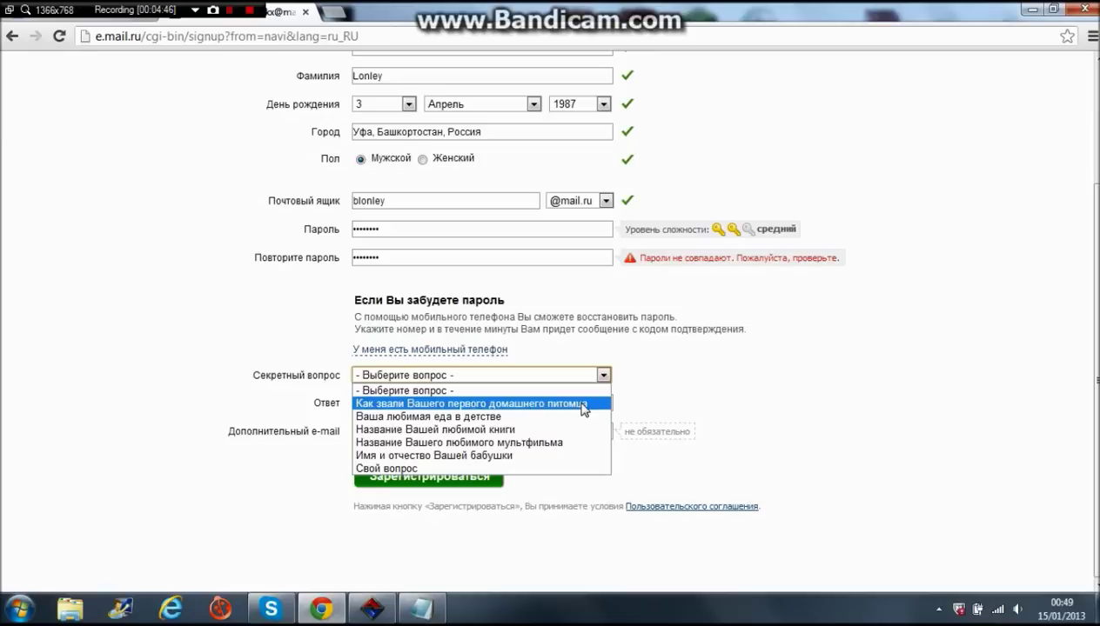
left_click(437, 405)
- Fill in the secret question's answer and leave Дополнительный e-mail empty
left_click(399, 402)
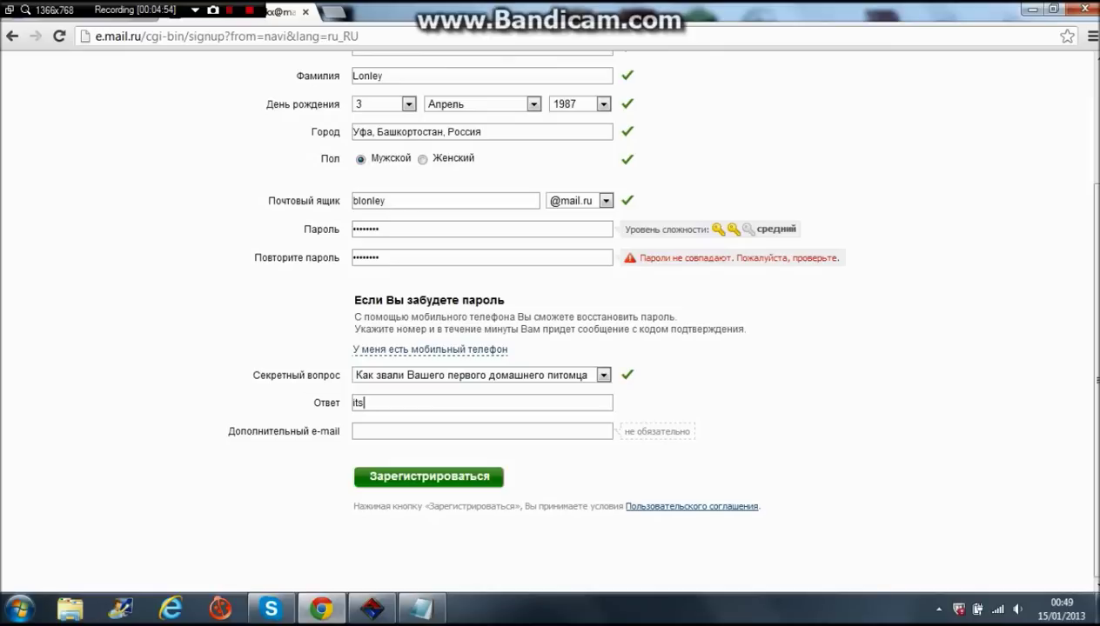
type("name of your pet")
key("BackSpace")
key("BackSpace")
key("BackSpace")
key("BackSpace")
key("BackSpace")
key("BackSpace")
key("BackSpace")
key("BackSpace")
key("BackSpace")
key("BackSpace")
key("BackSpace")
key("BackSpace")
key("BackSpace")
key("BackSpace")
key("BackSpace")
key("BackSpace")
left_click(353, 430)
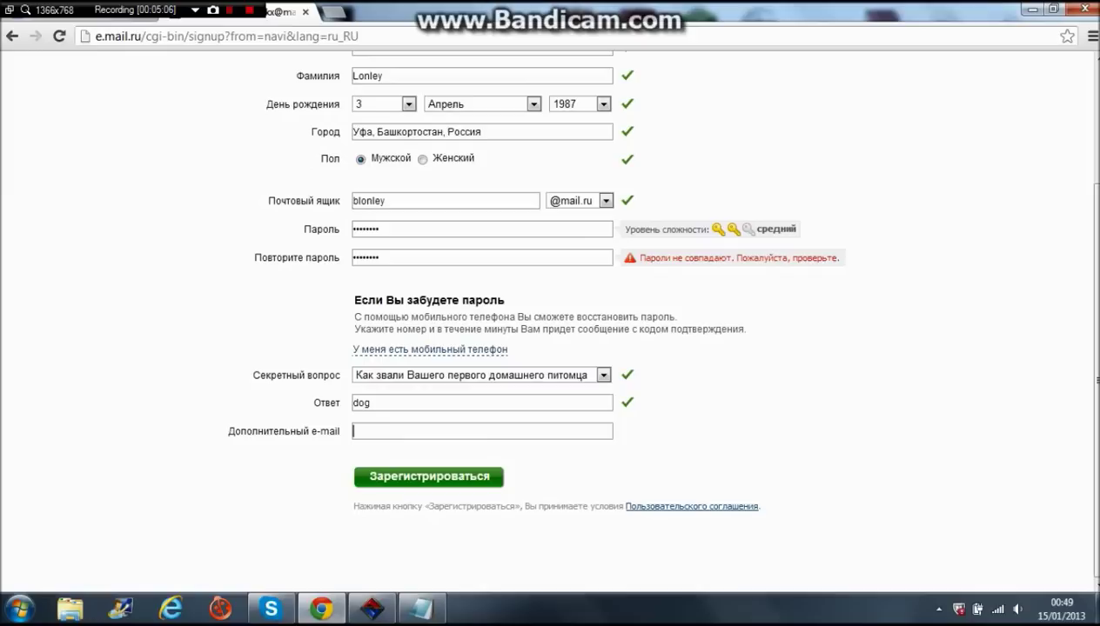
left_click(291, 482)
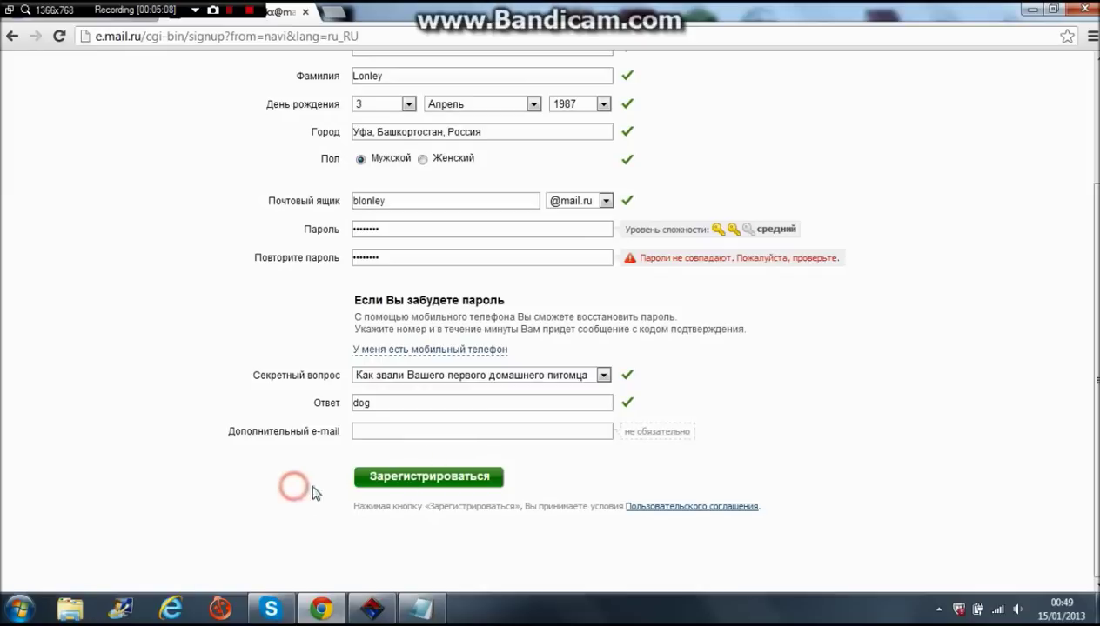
left_click(400, 477)
- Add a new line 'then you ready to go' after 'adn you ready.' in the Notepad guide
left_click(413, 605)
scroll(801, 304, "down", 4)
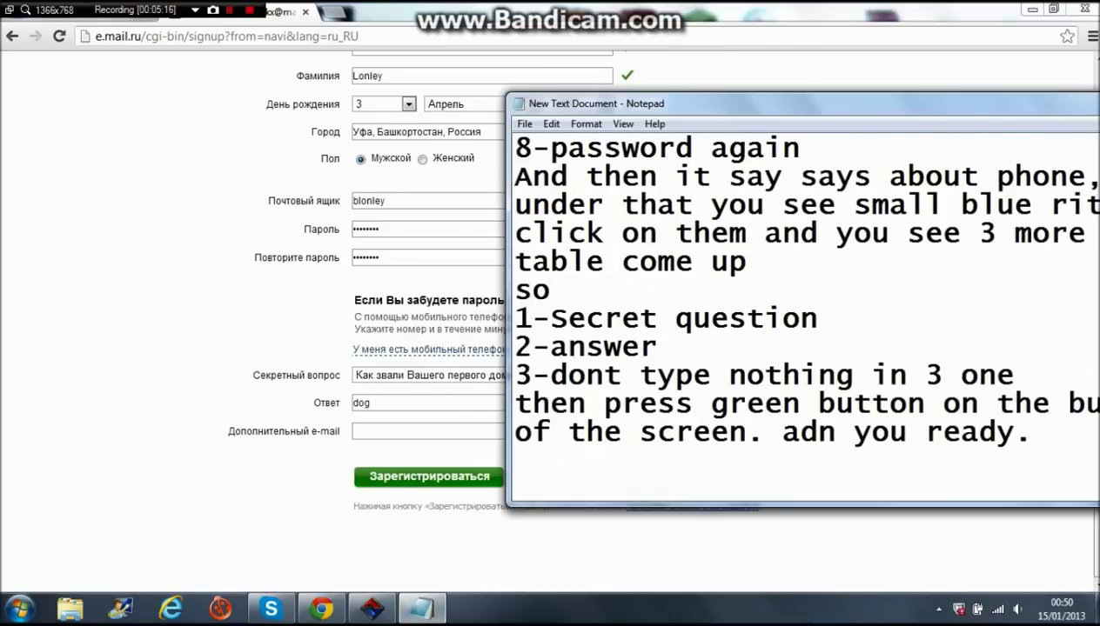
left_click_drag(856, 115, 488, 36)
left_click(703, 362)
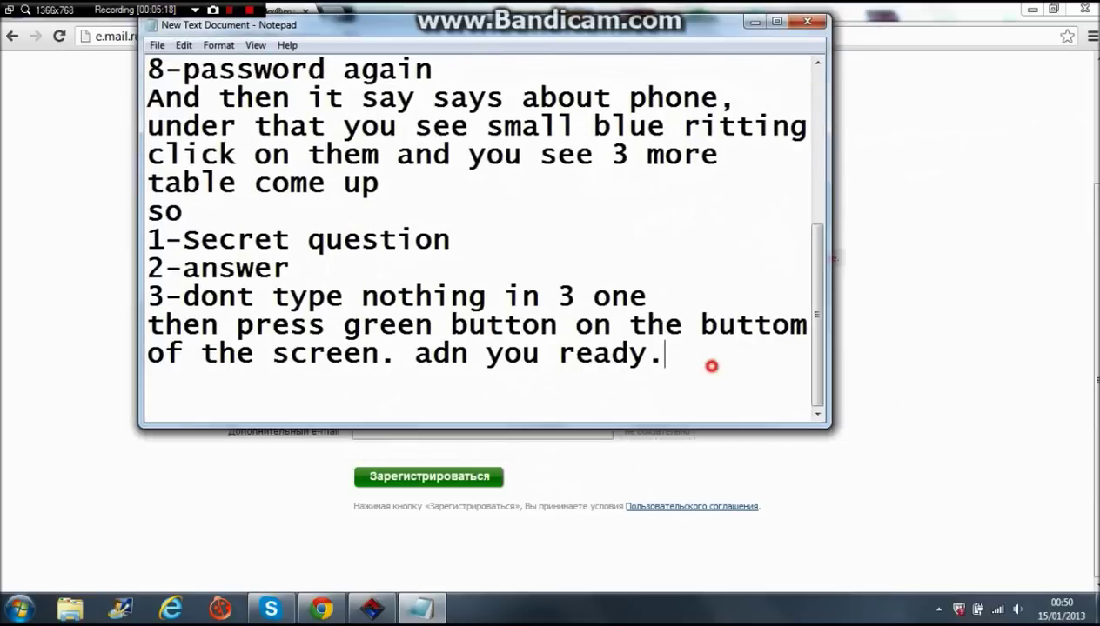
key("Return")
type("then y")
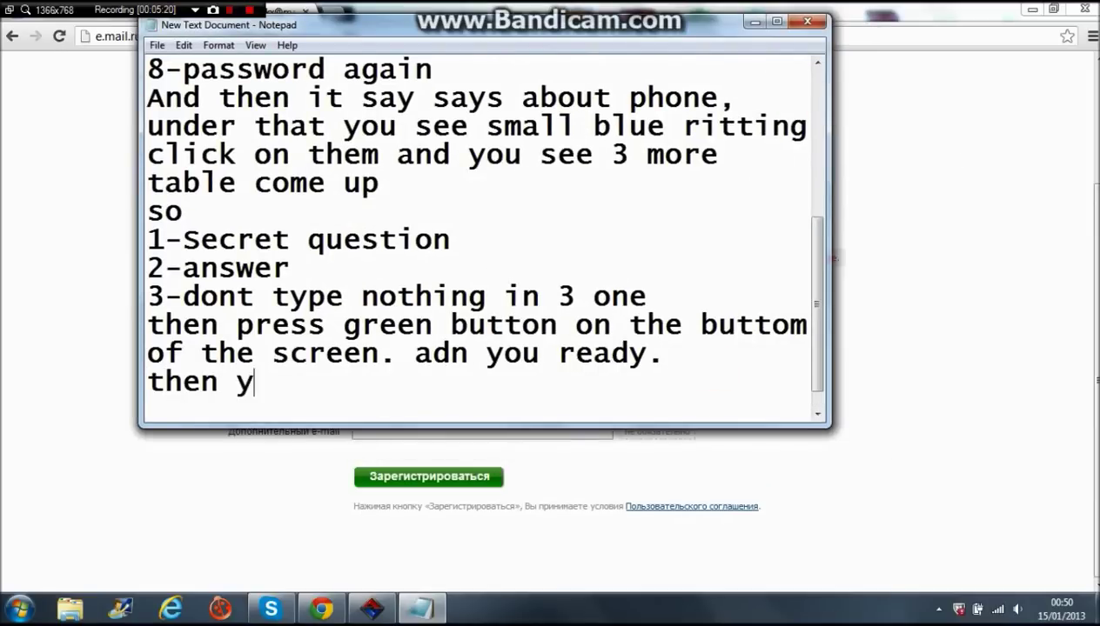
type("ou ready to go")
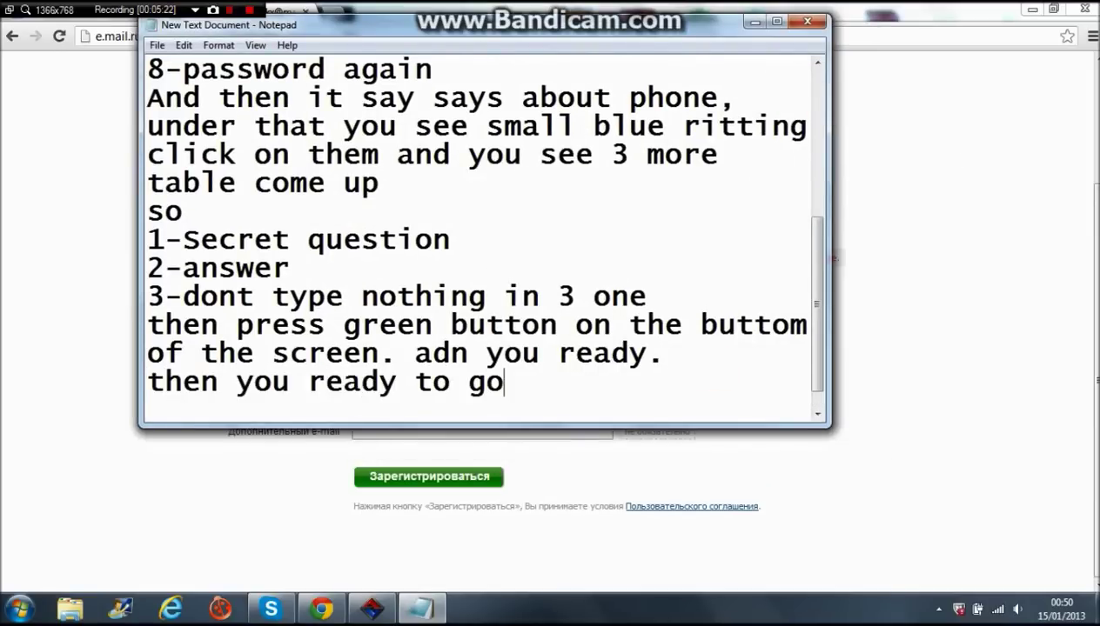